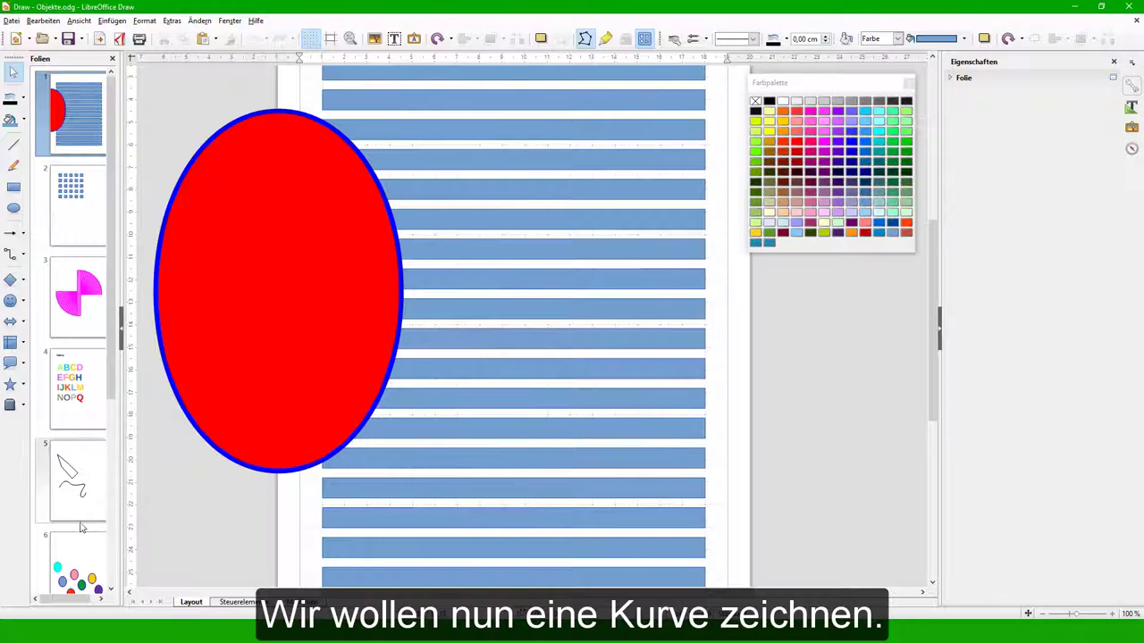
Step: Open slide 5 and customize the Zeichnung toolbar so that it includes the Kurve command between Freihandlinie and Rechteck
click(78, 487)
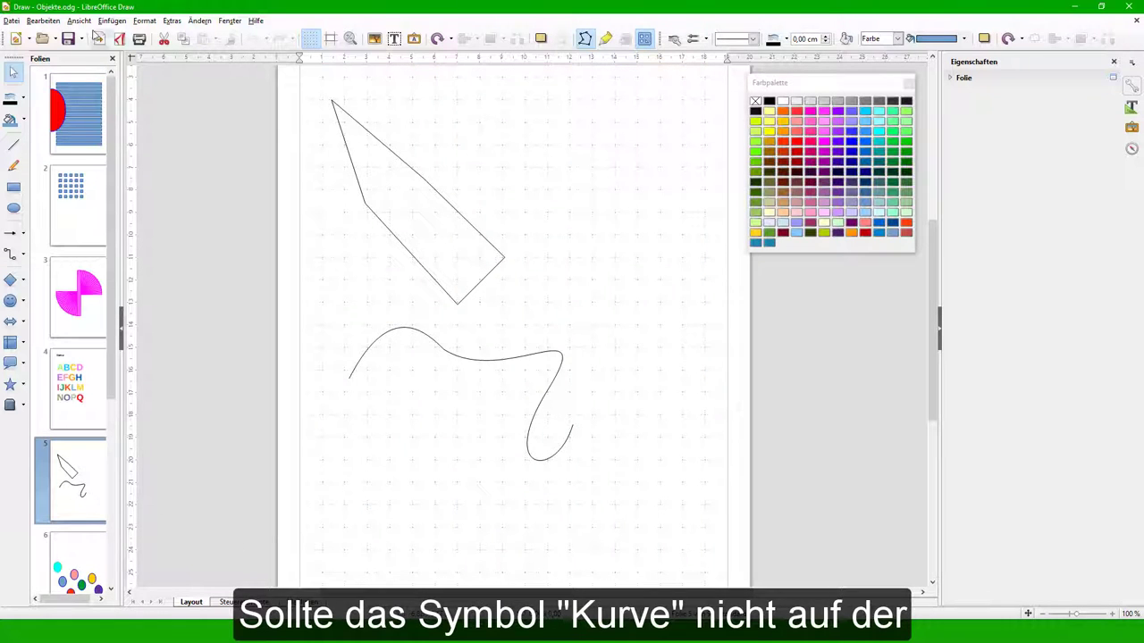
click(78, 20)
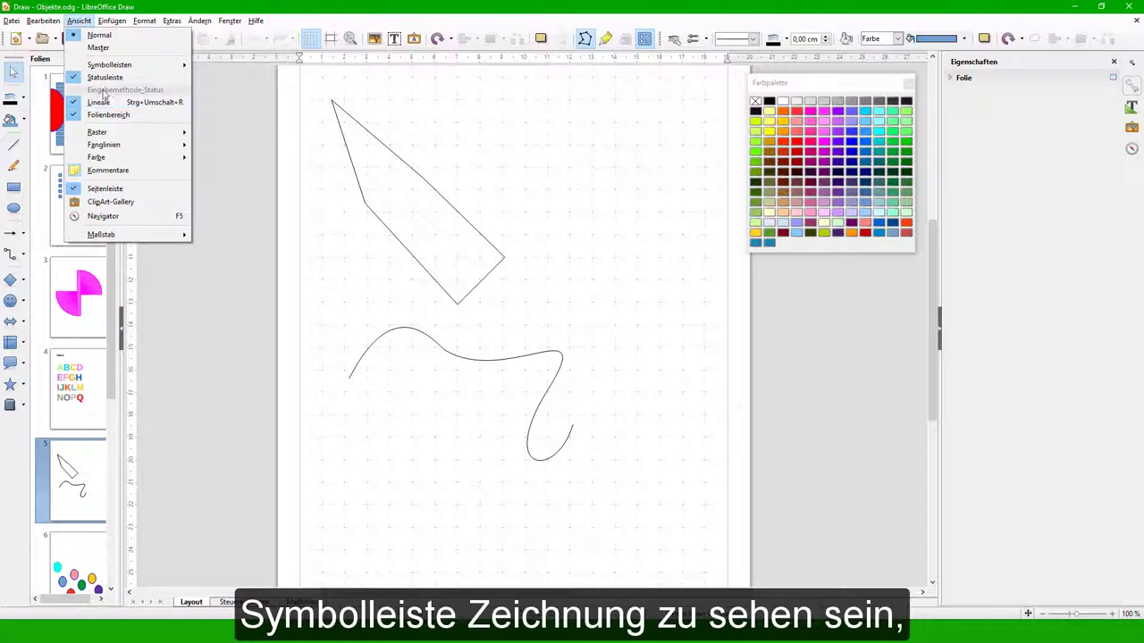
mouse_move(109, 64)
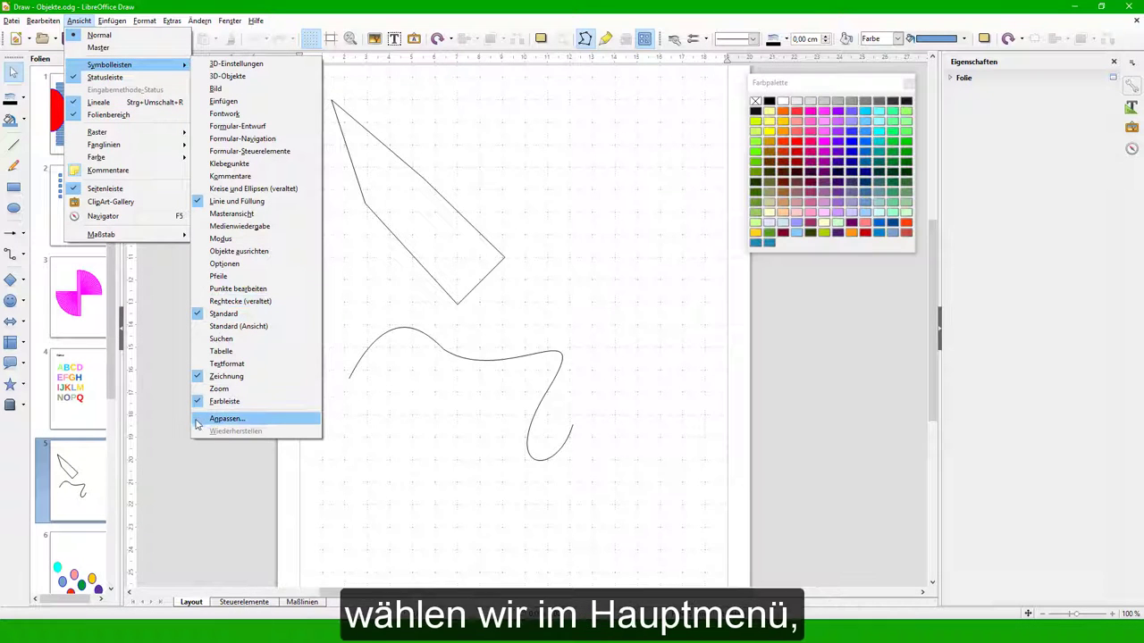
click(227, 419)
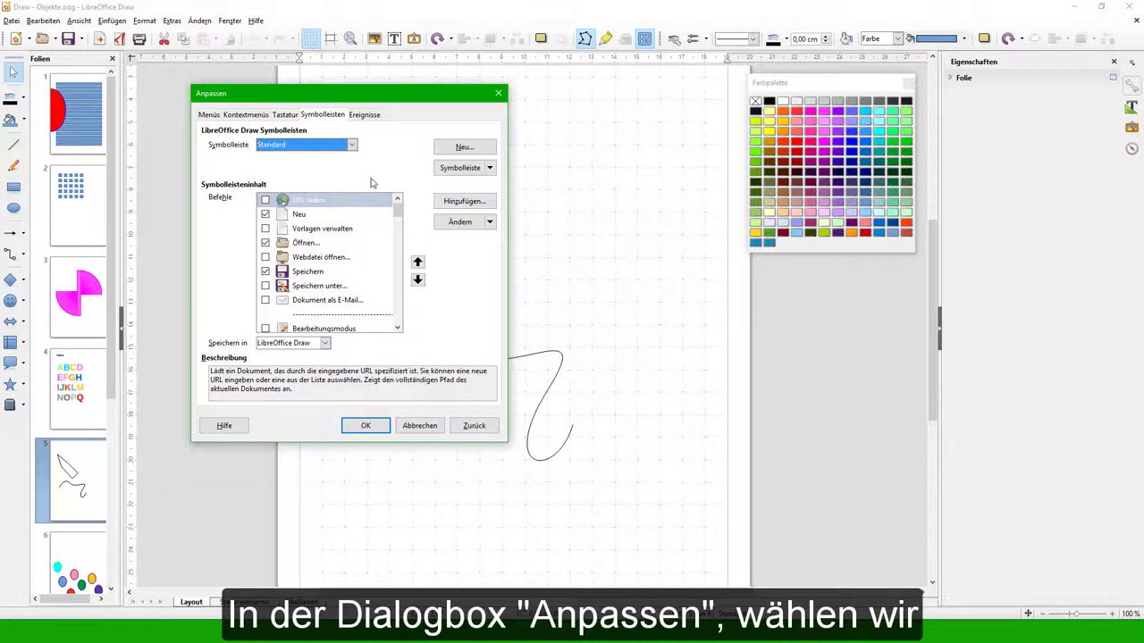
click(352, 145)
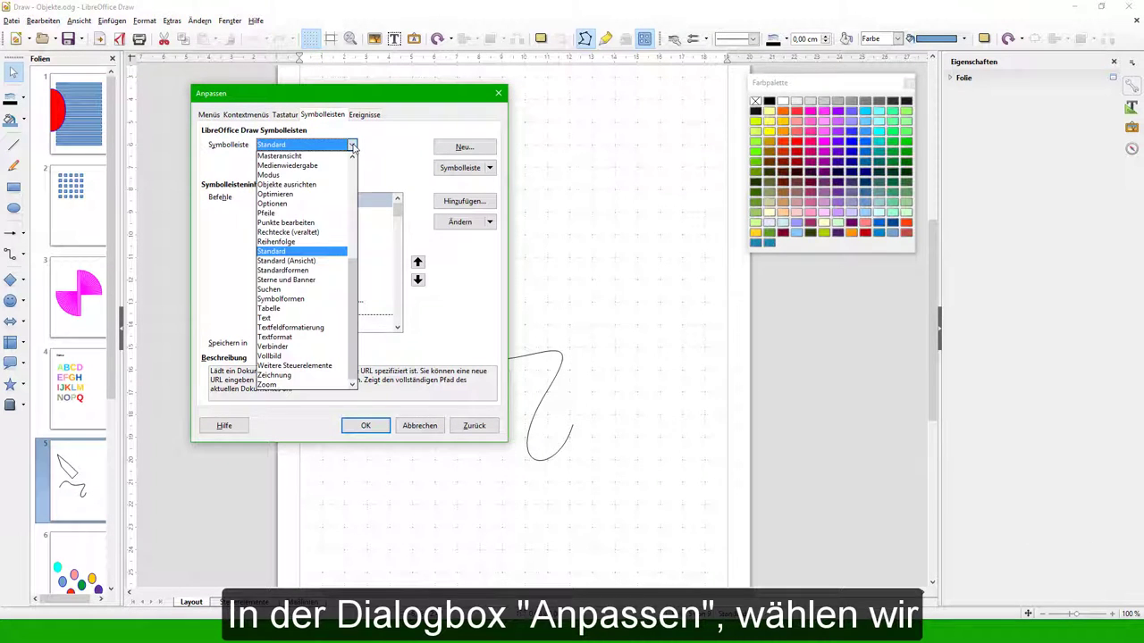
click(301, 377)
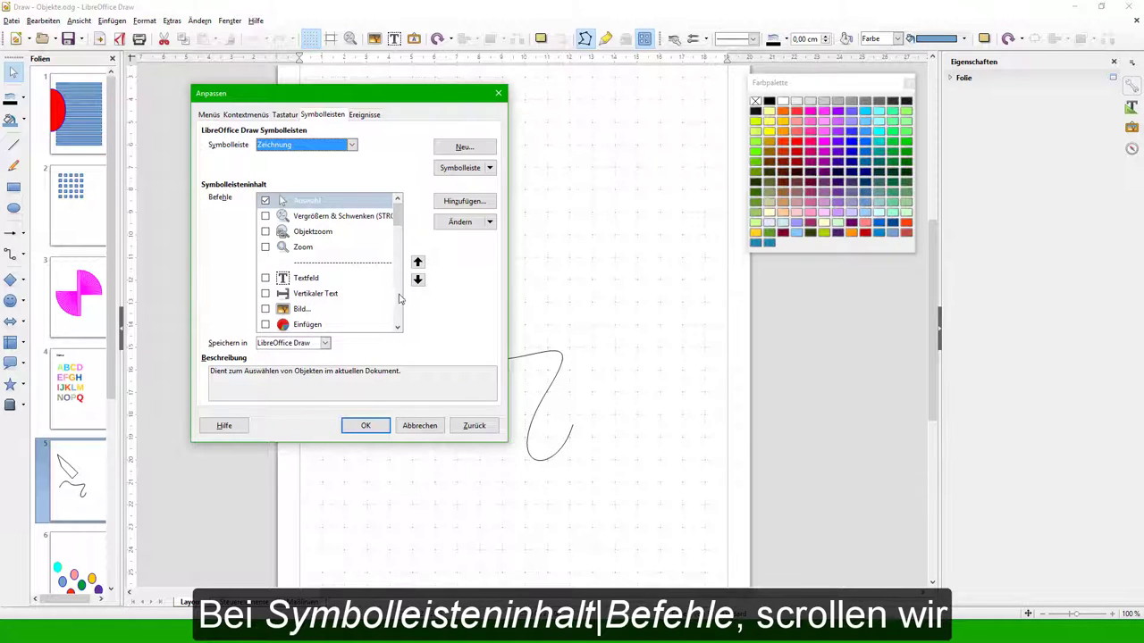
scroll(398, 306, down, 5)
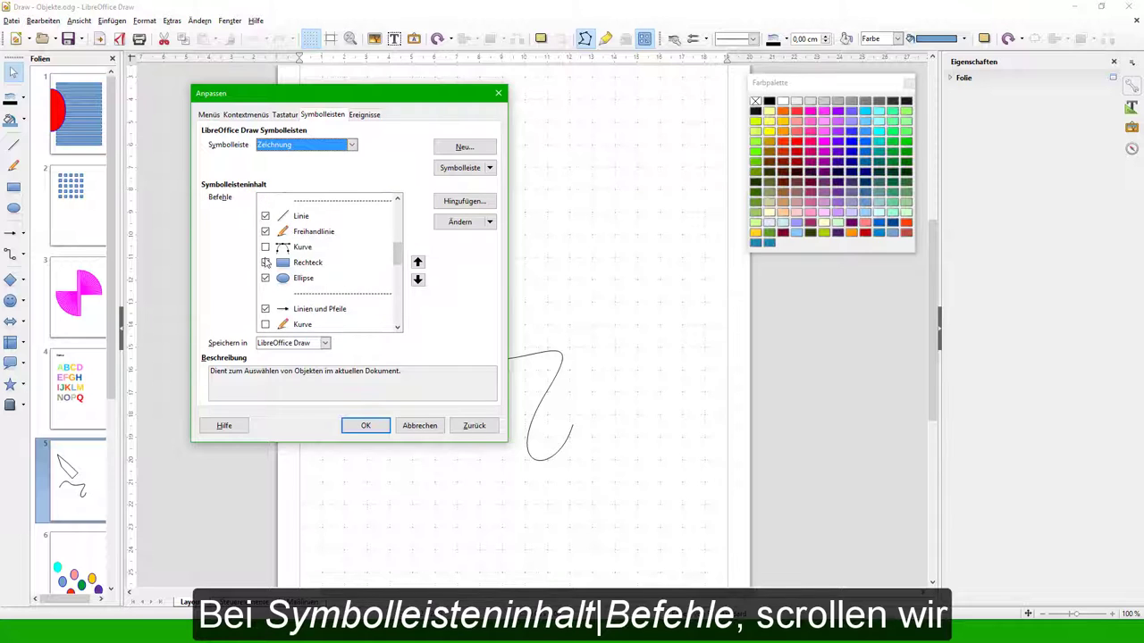
click(264, 247)
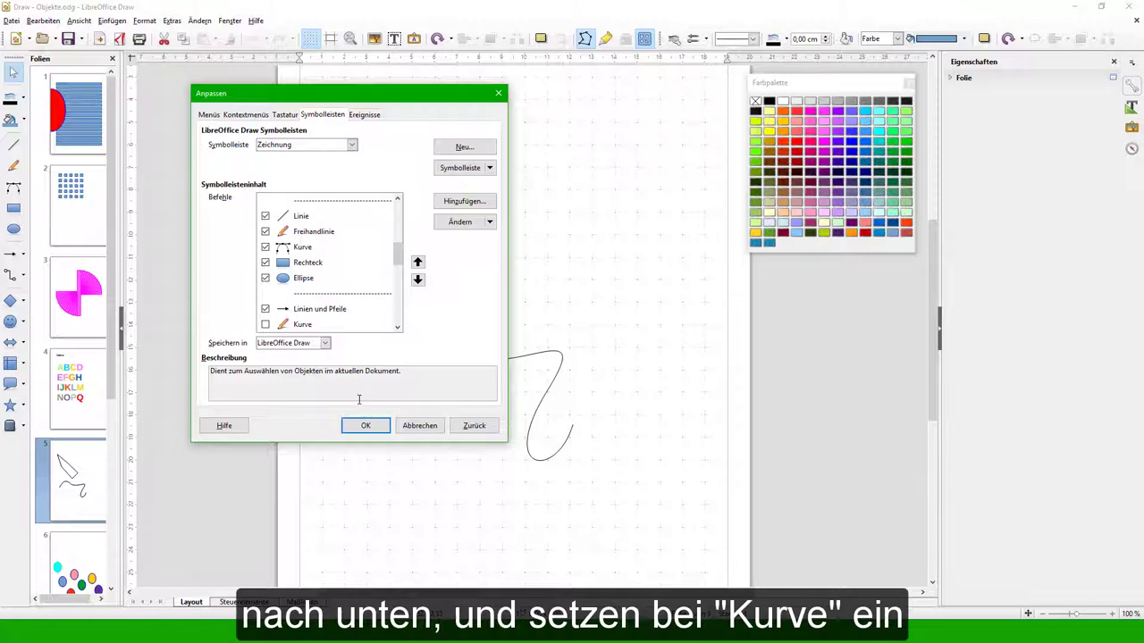
click(365, 426)
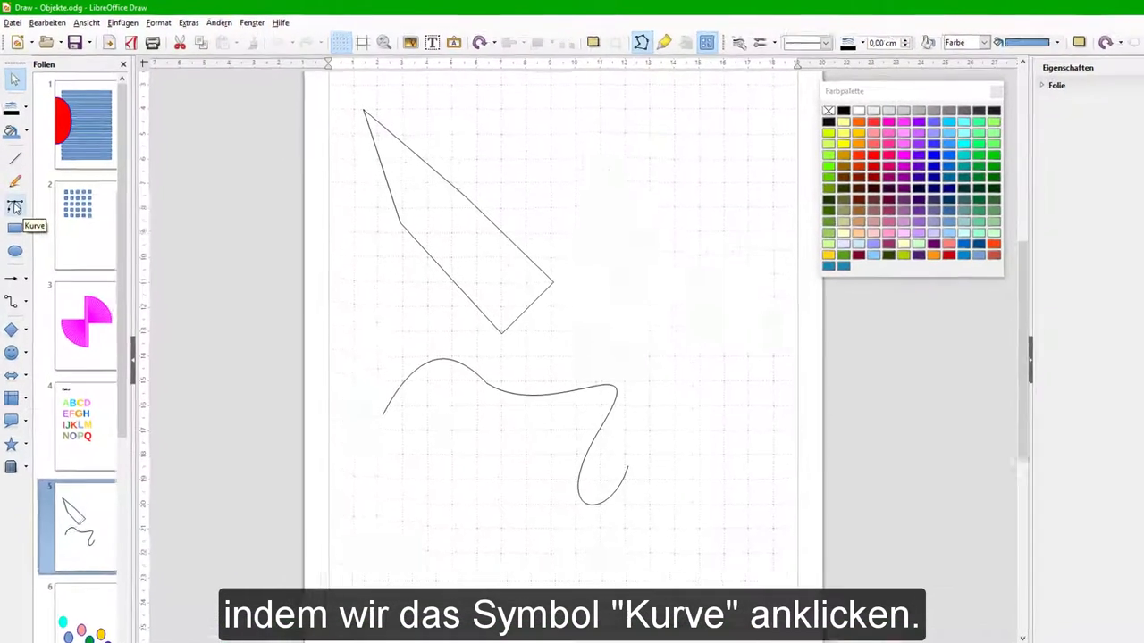
Step: Draw an open, winding curve with several points in the empty area beside the pointed polygon, using the Kurve tool
click(13, 189)
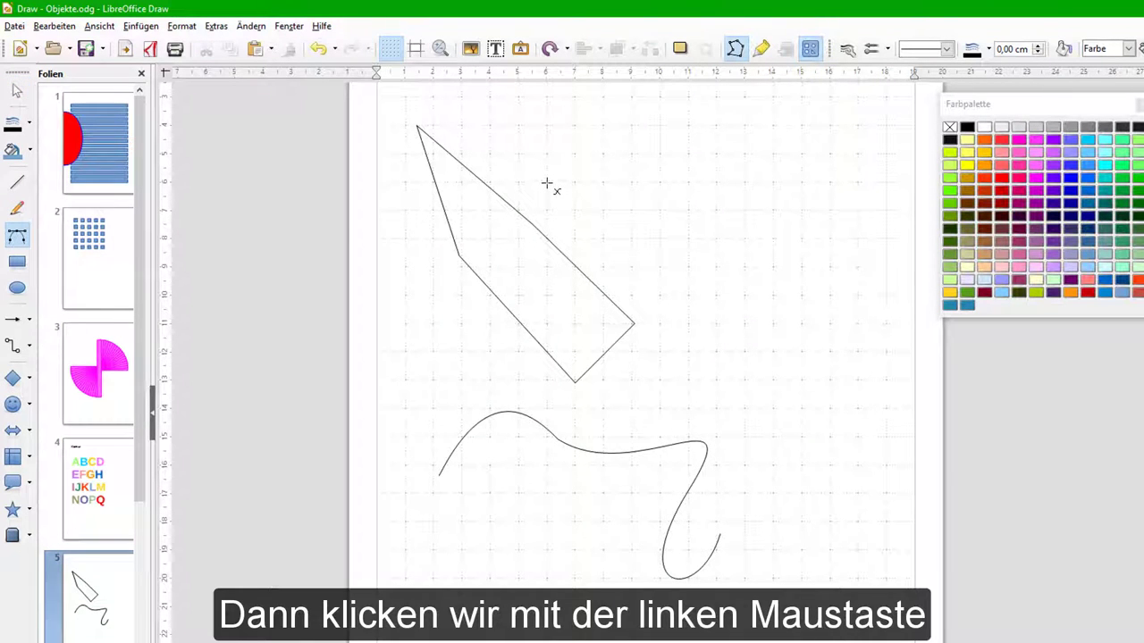
drag(547, 183, 599, 220)
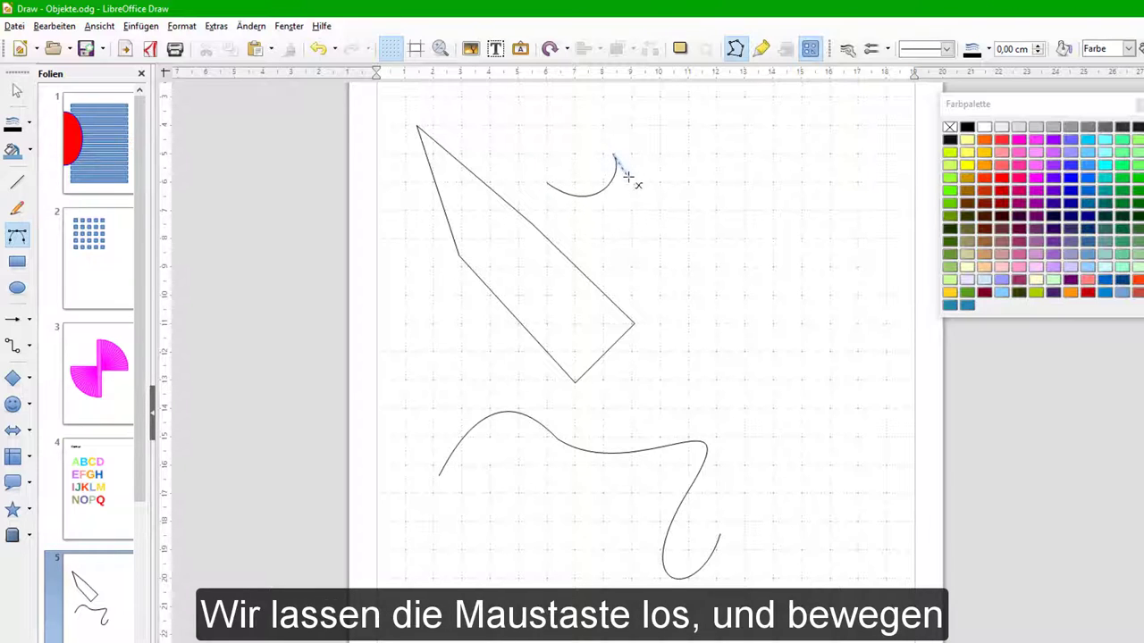
click(643, 223)
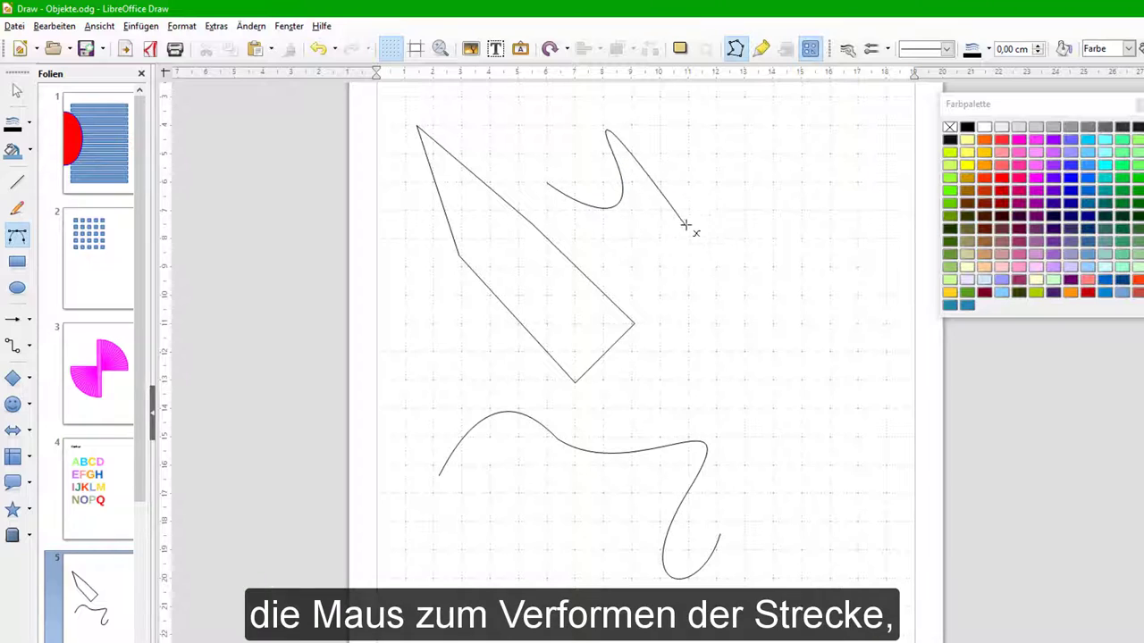
drag(690, 239, 745, 218)
double_click(745, 218)
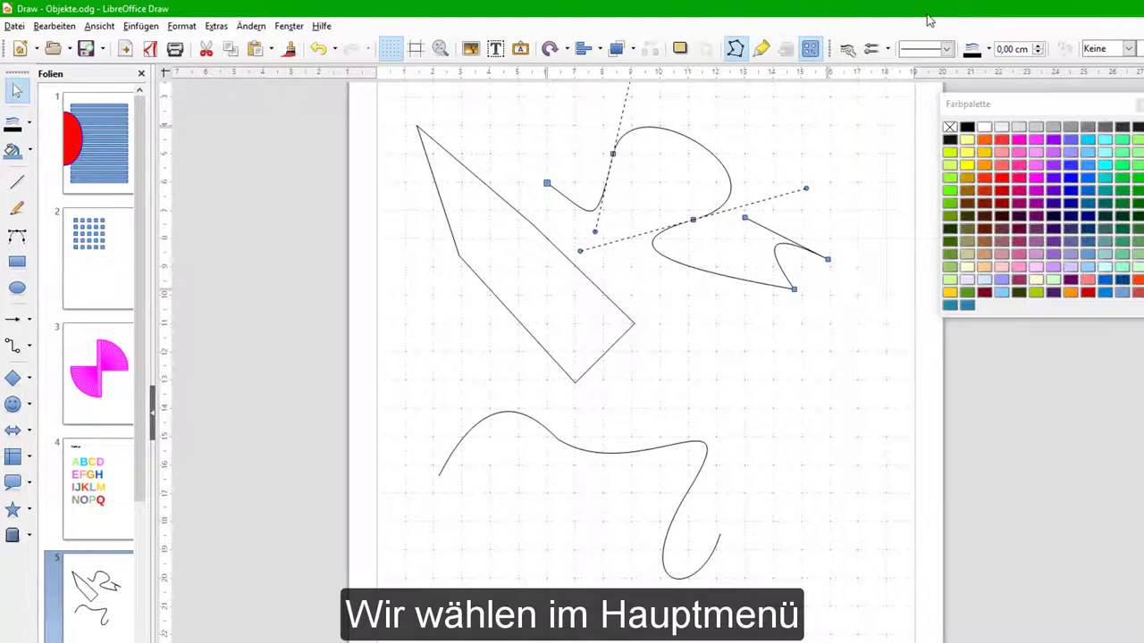
Step: Show the Punkte bearbeiten toolbar for the newly drawn curve
click(103, 26)
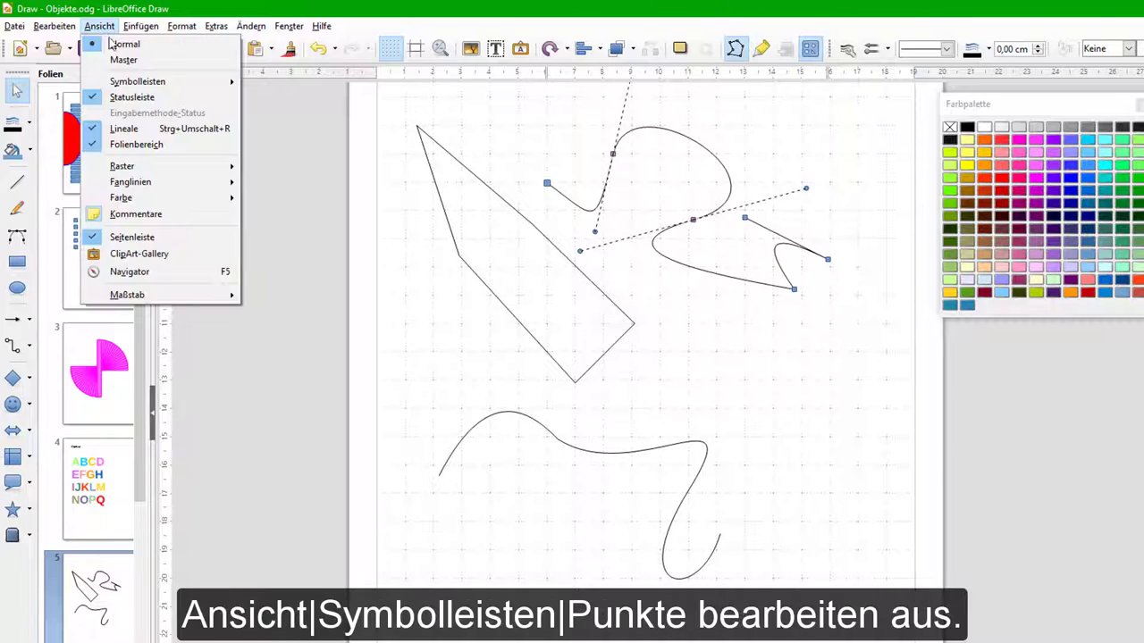
mouse_move(161, 79)
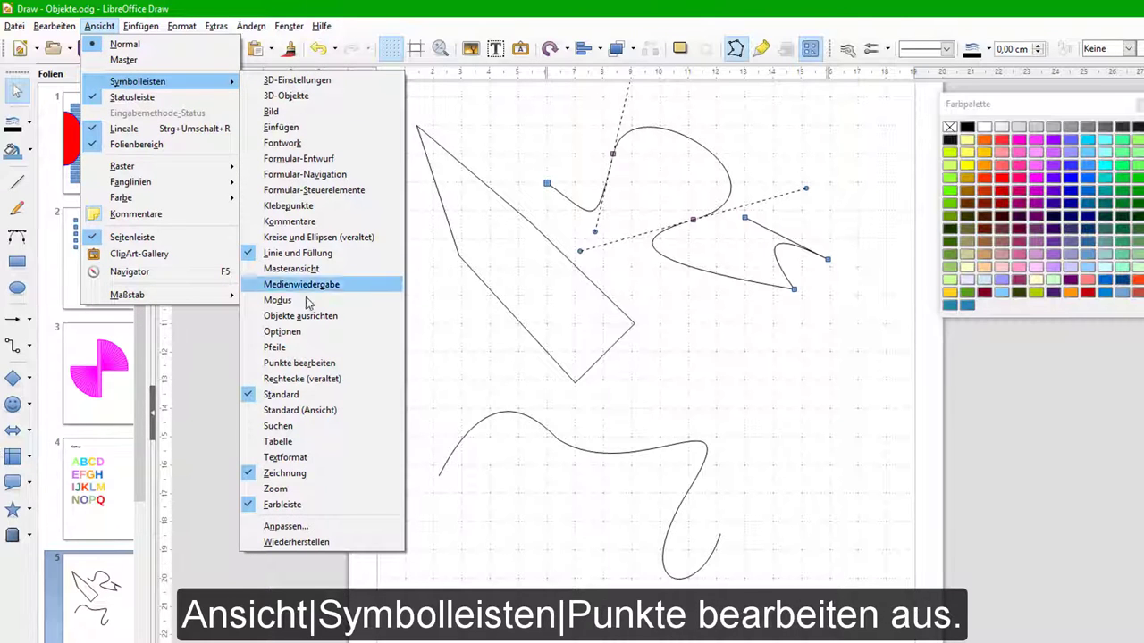
click(354, 368)
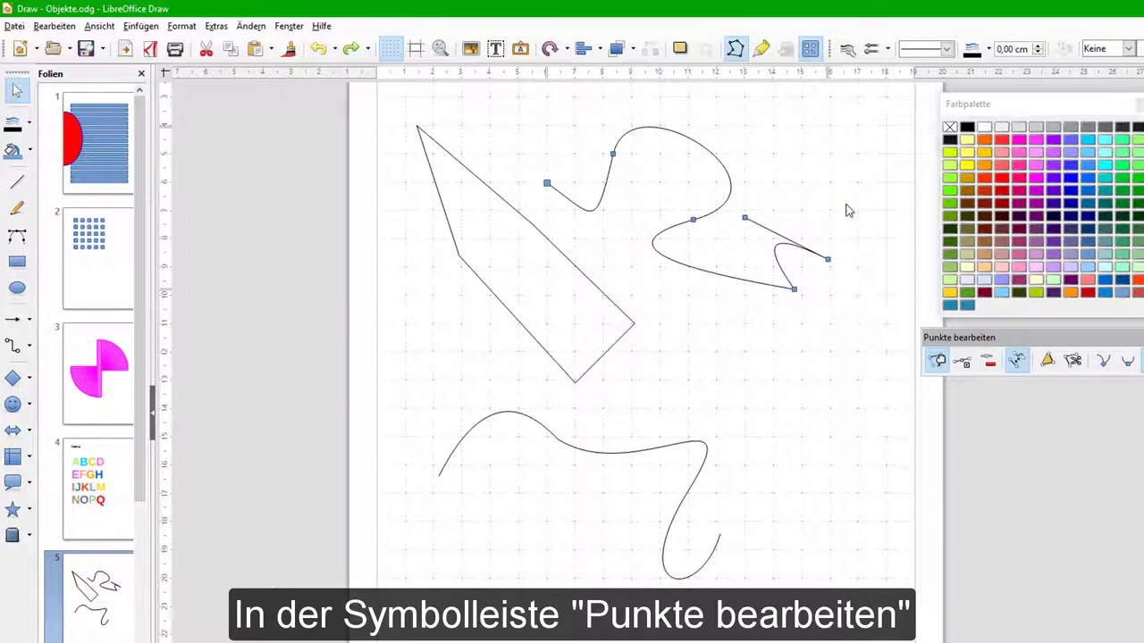
Step: Insert a point on the upper arc of the new curve and delete that same point again
click(826, 269)
click(818, 253)
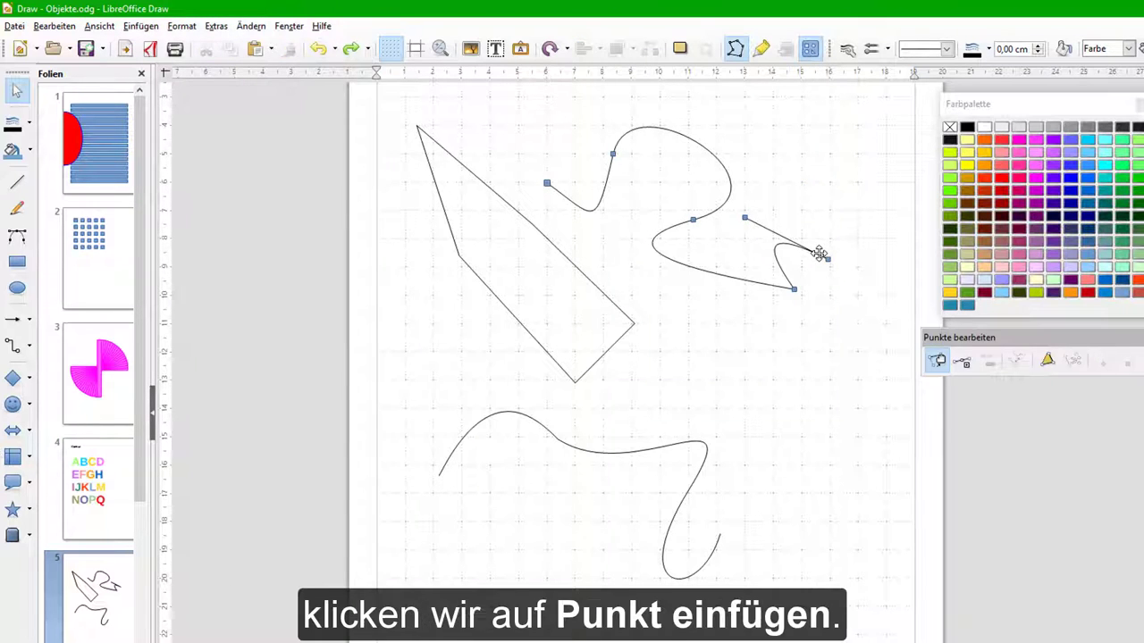
click(962, 361)
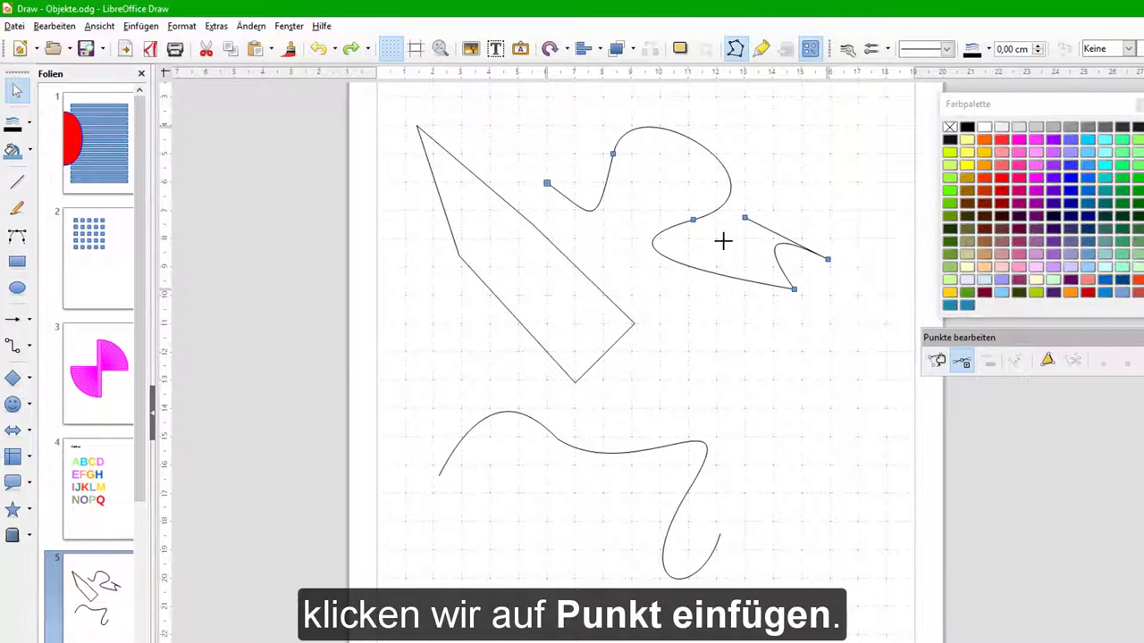
click(710, 153)
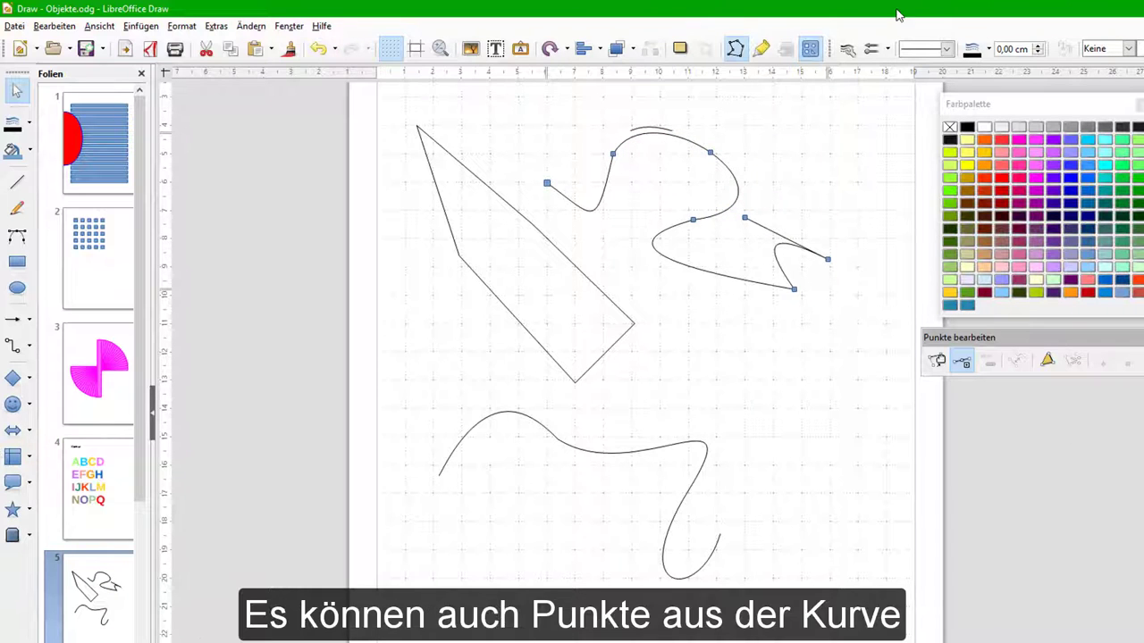
click(710, 152)
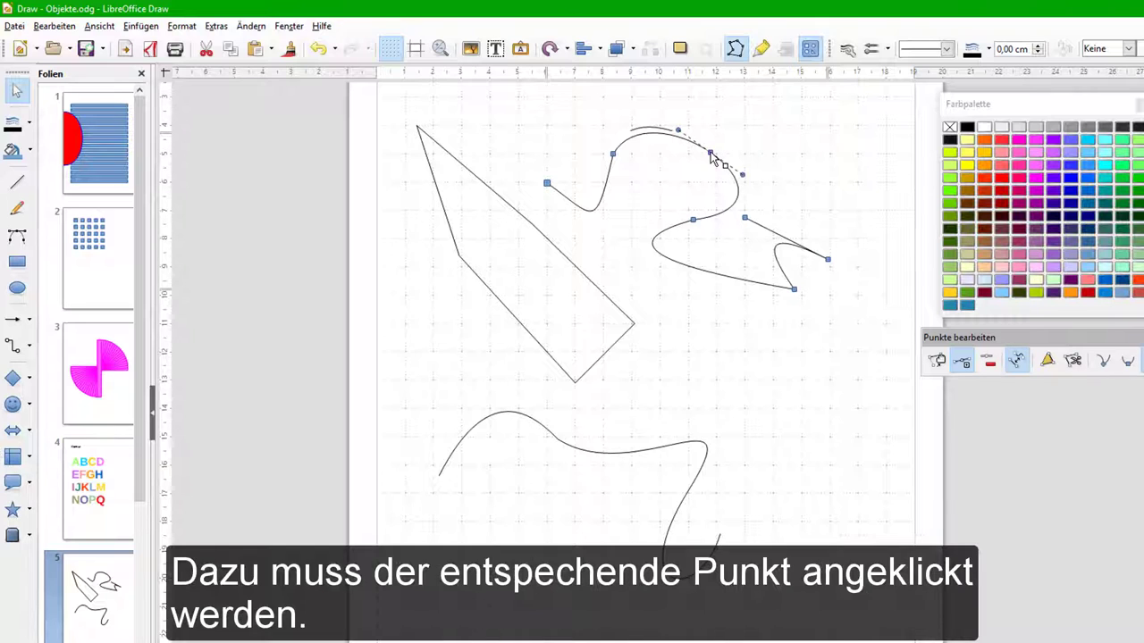
click(987, 362)
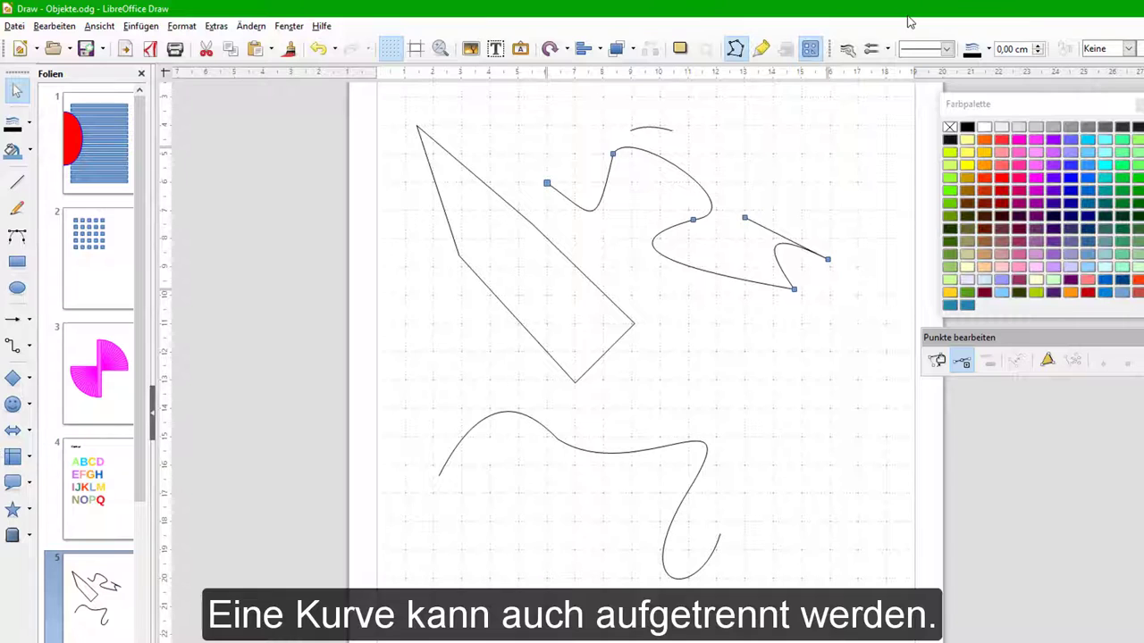
Step: Split the new curve at its rightmost corner point and pull the loose end of the straight segment slightly up and outward
click(827, 261)
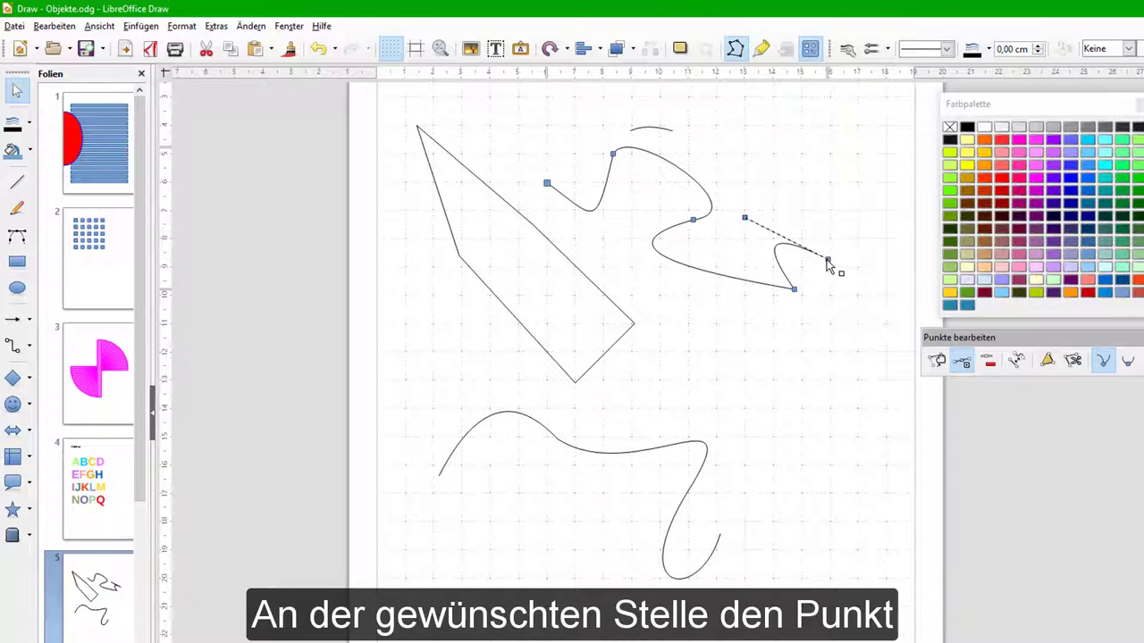
click(1073, 360)
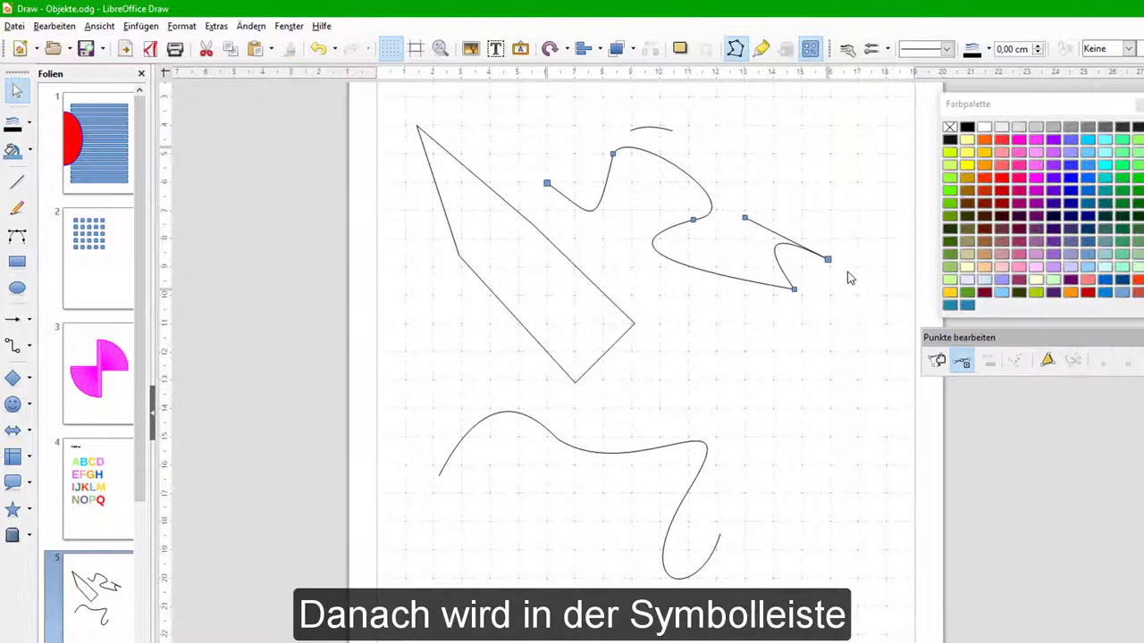
mouse_move(828, 259)
mouse_down()
mouse_move(849, 261)
mouse_move(843, 249)
mouse_up()
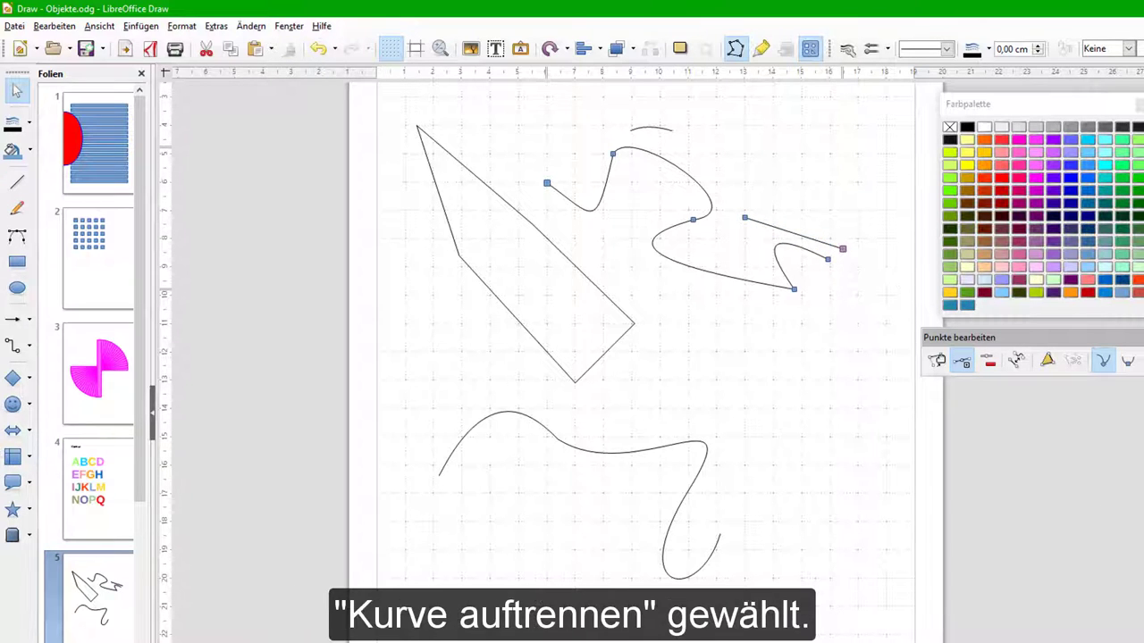
Step: Select the larger winding piece of the split curve and close it with Bezier schließen
key(Tab)
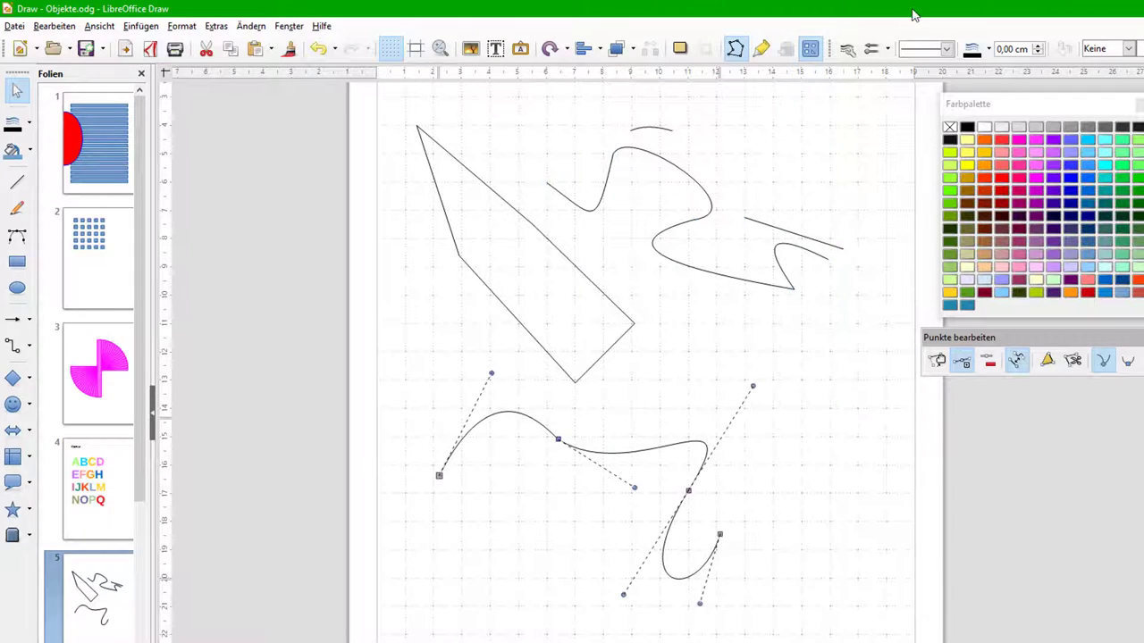
click(792, 312)
click(787, 288)
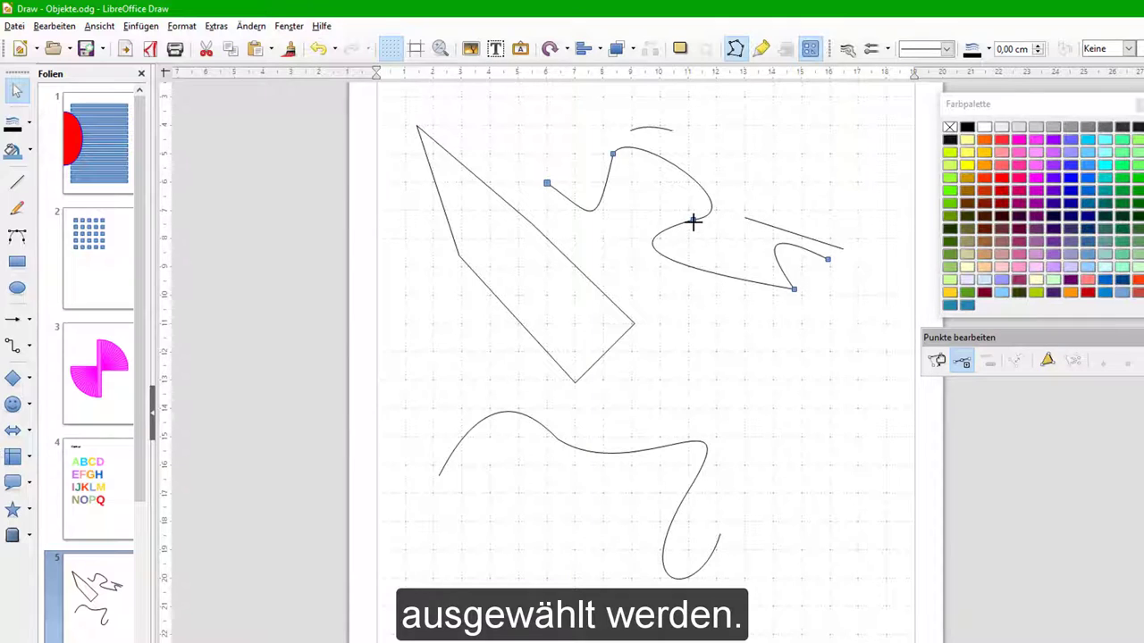
click(693, 221)
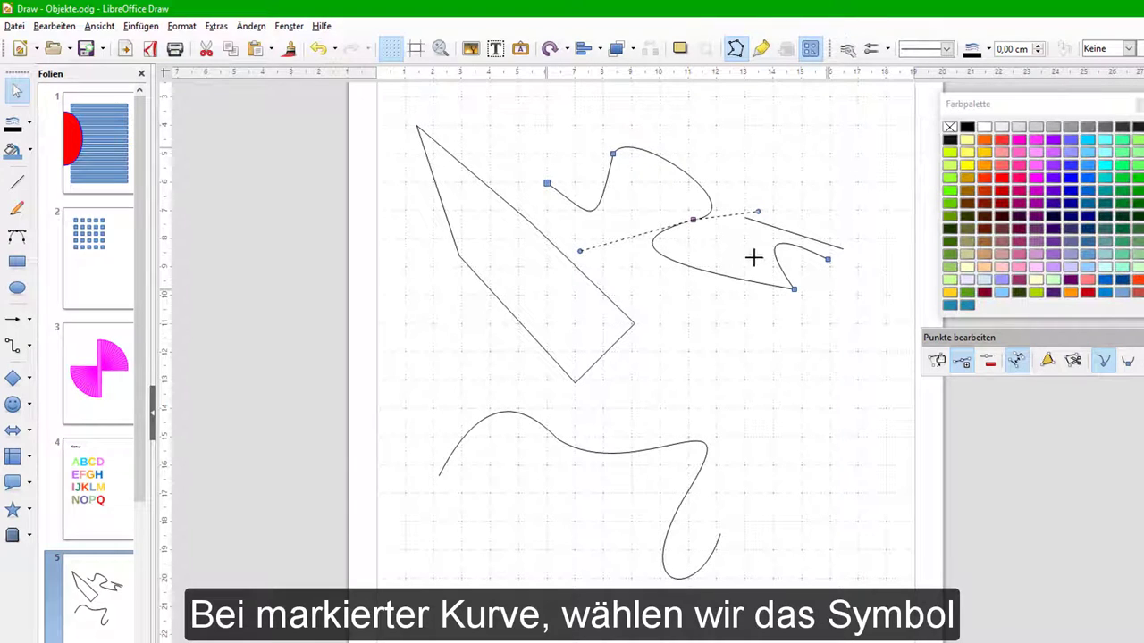
click(724, 391)
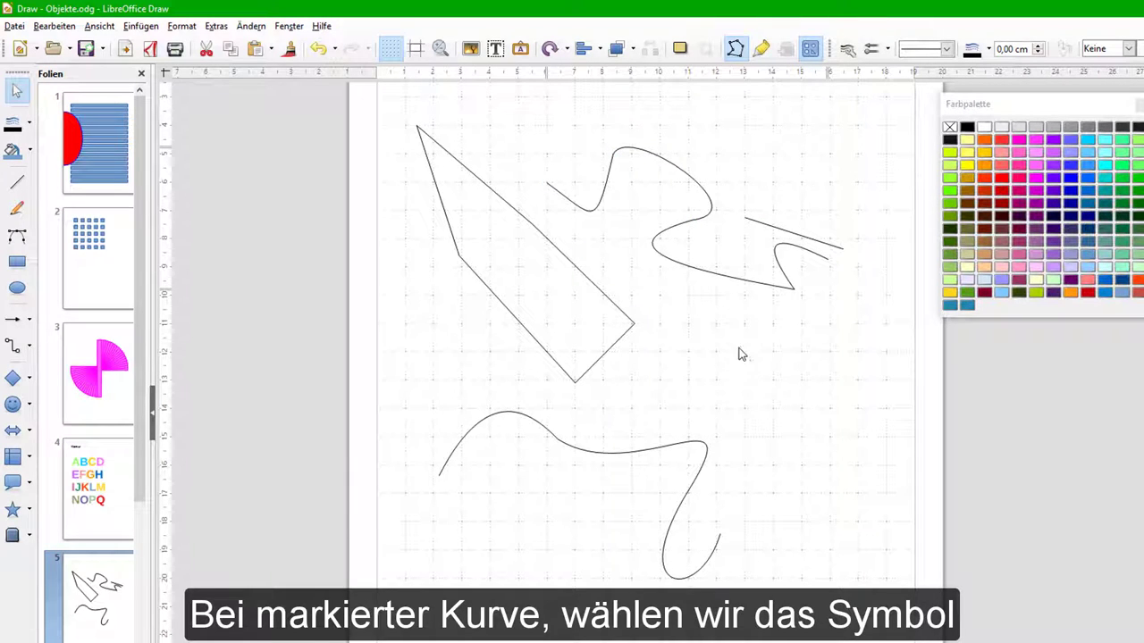
click(786, 288)
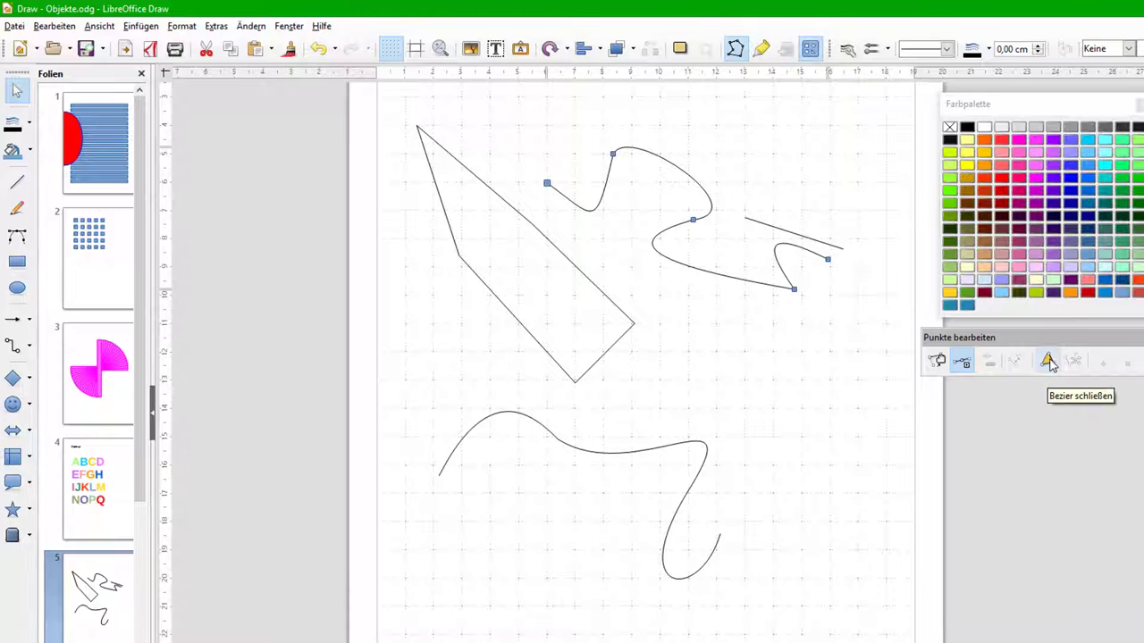
click(1048, 360)
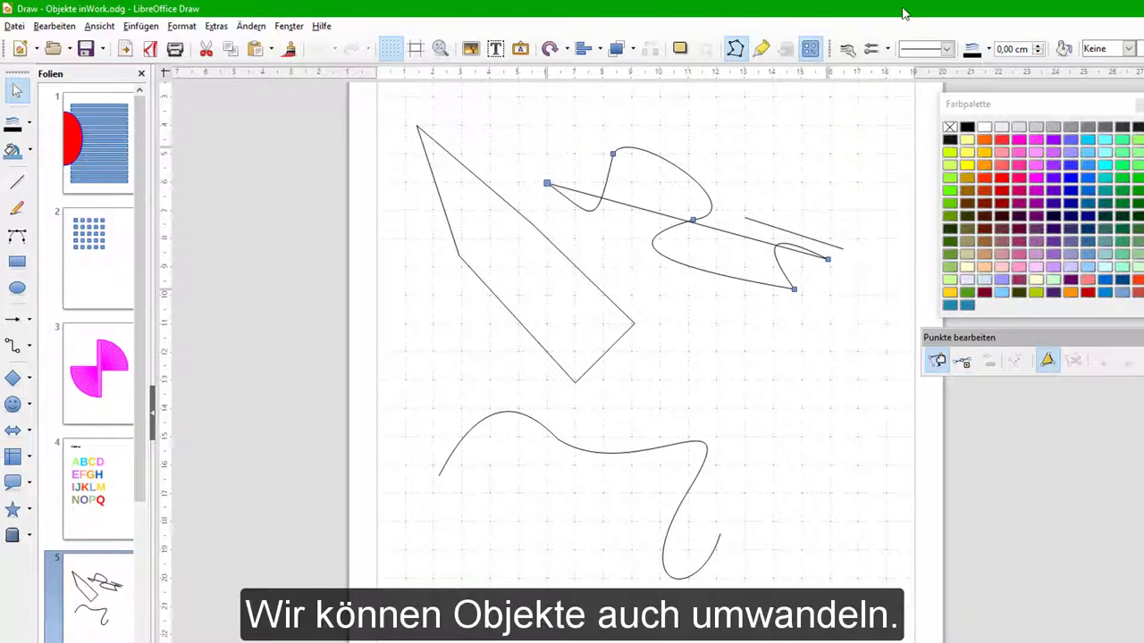
Step: Convert the closed Bézier curve into a polygon
click(843, 357)
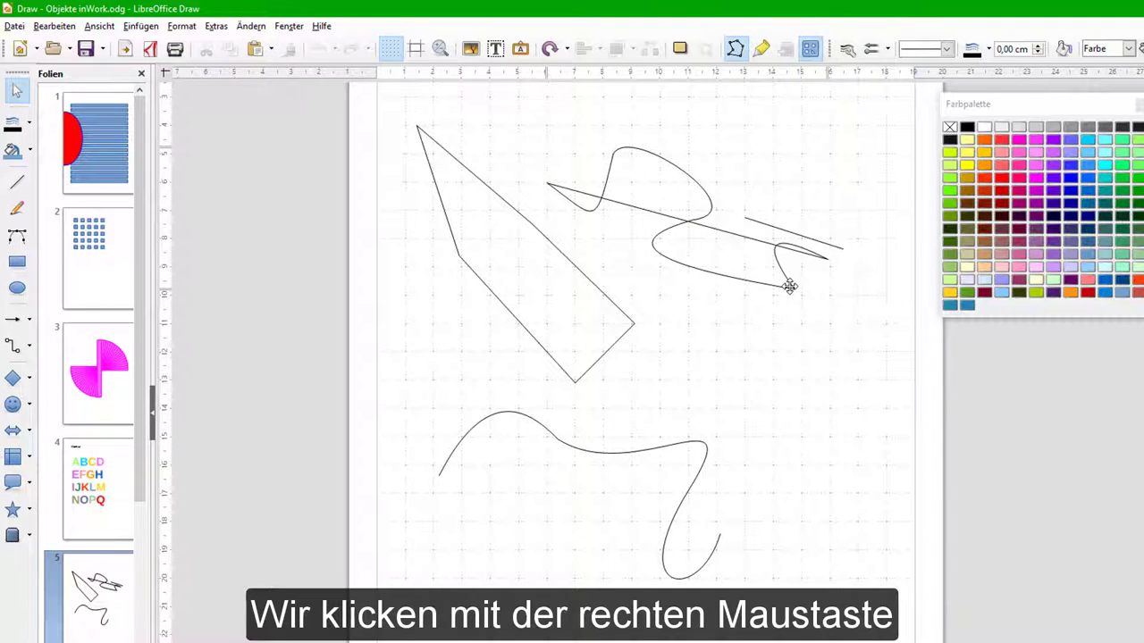
right_click(789, 286)
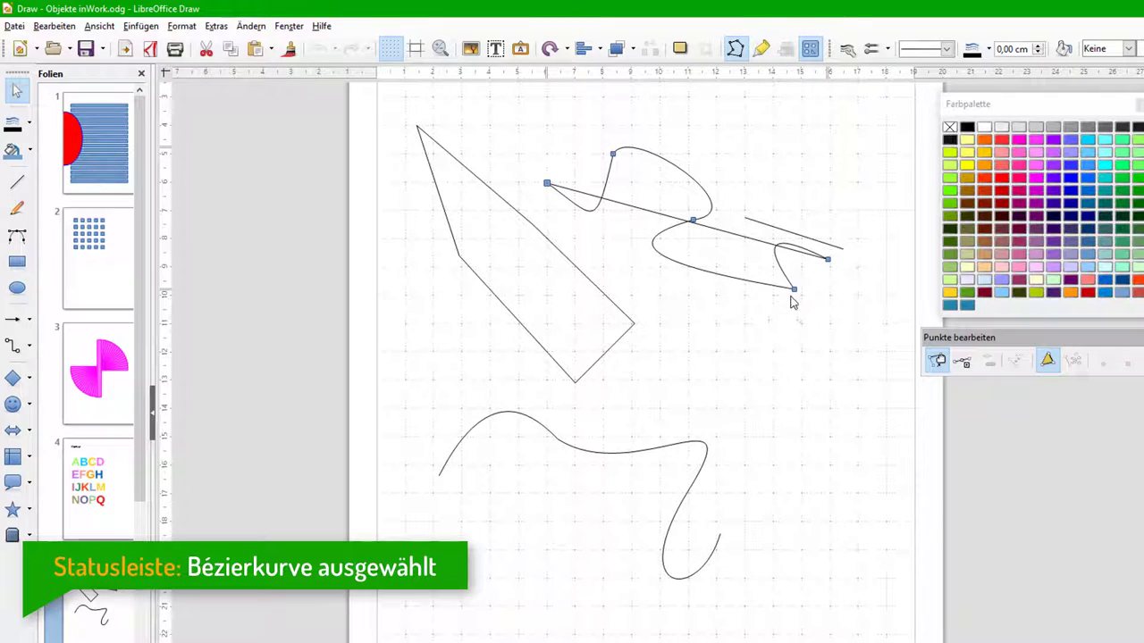
right_click(784, 288)
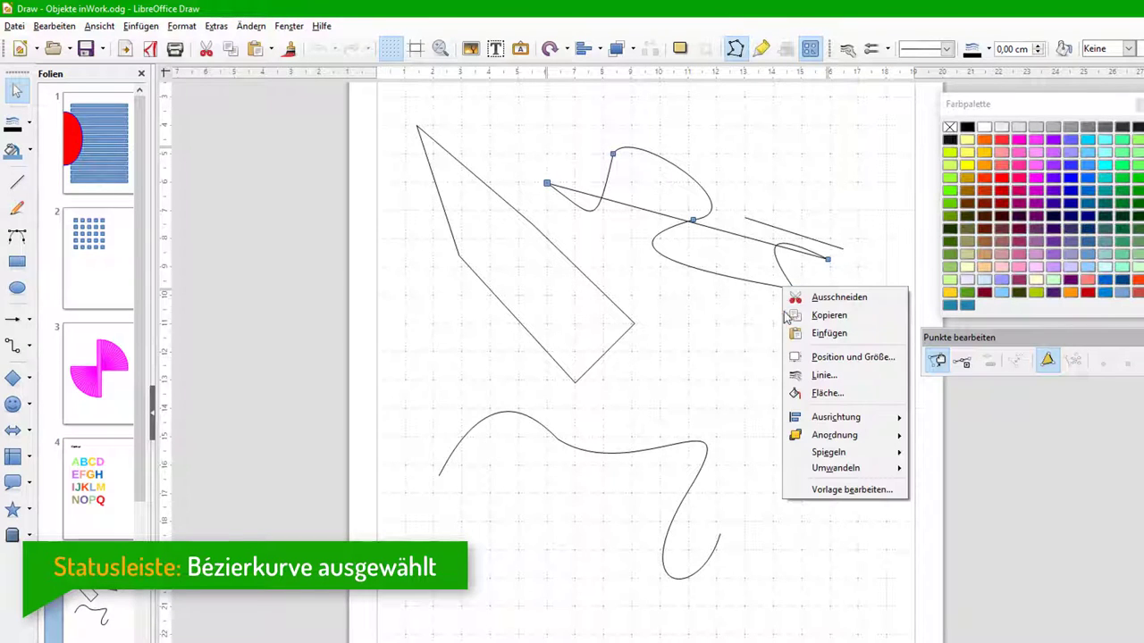
mouse_move(835, 468)
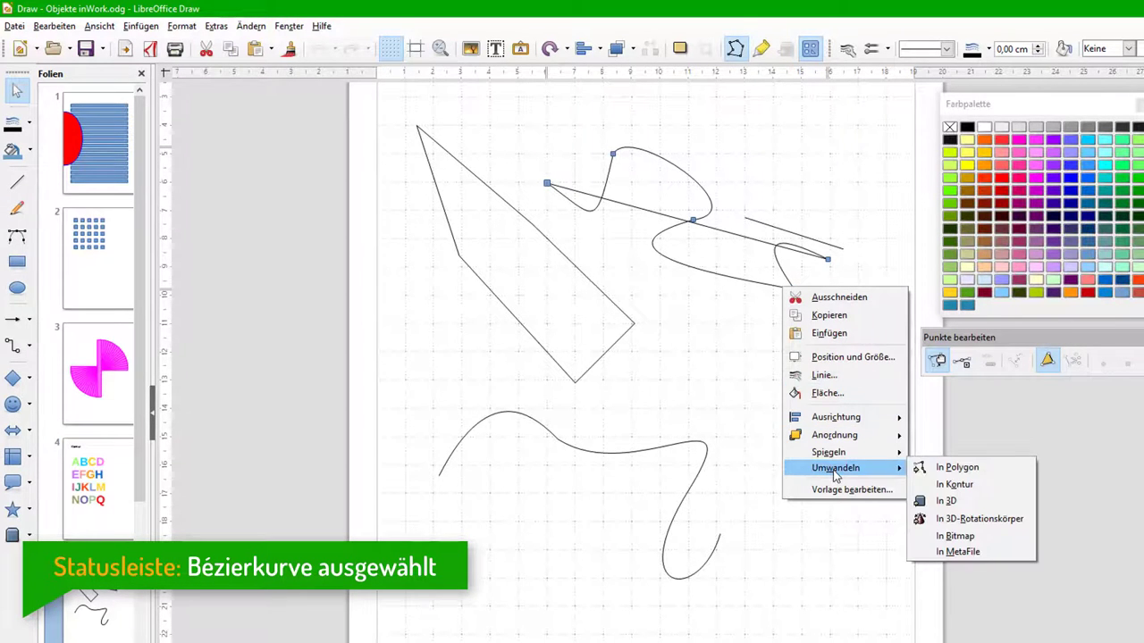
click(990, 472)
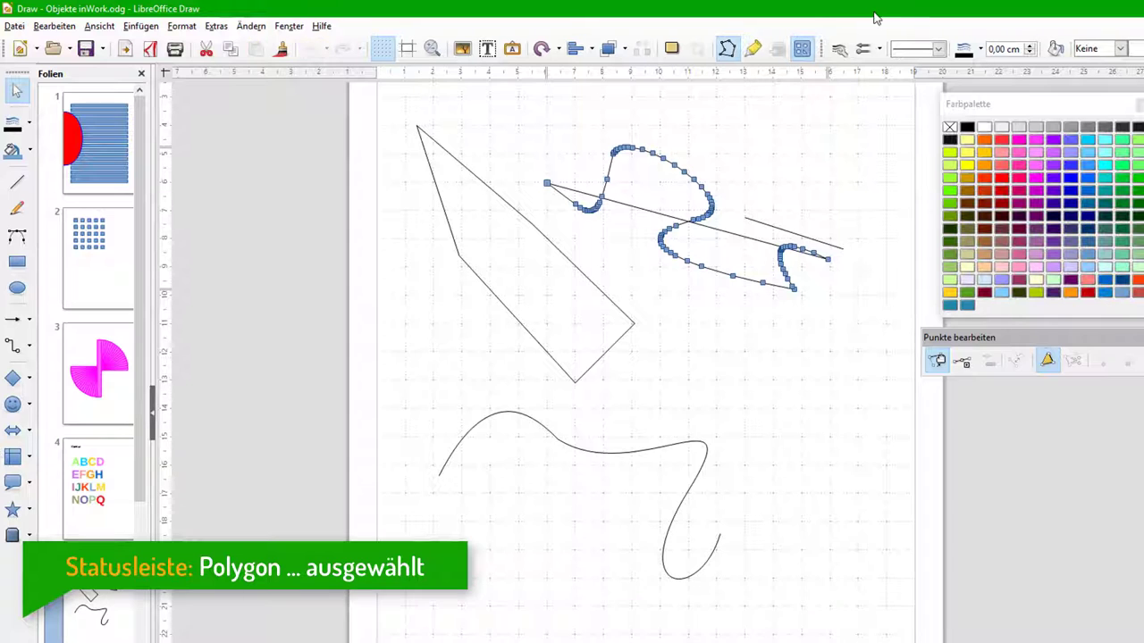
Step: Convert the selected winding polygon back into a curve
right_click(780, 286)
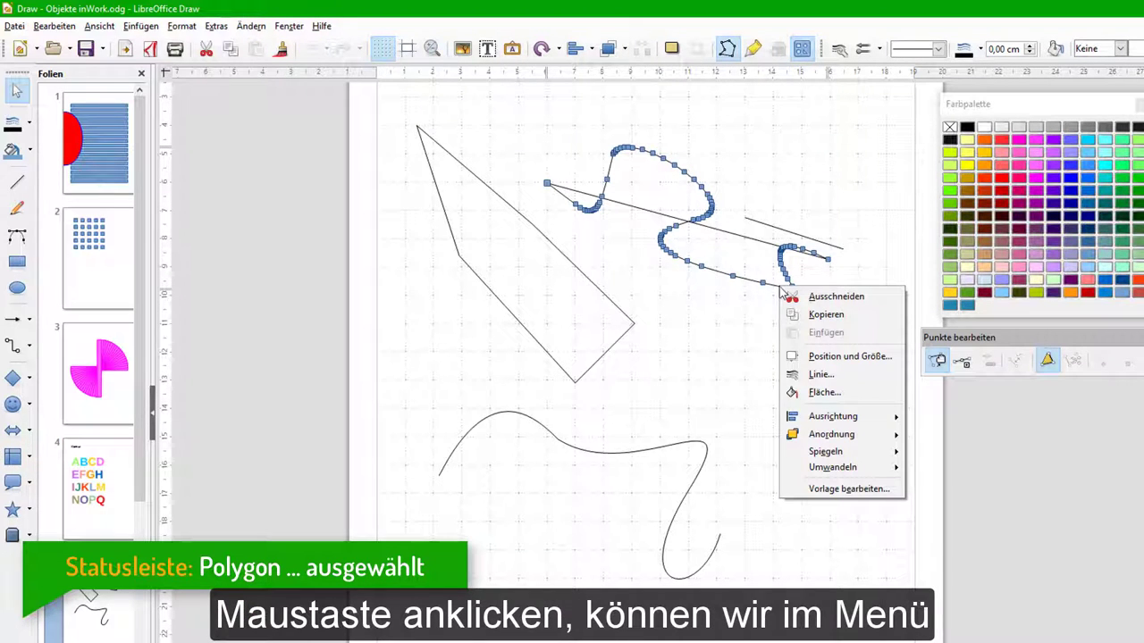
mouse_move(823, 472)
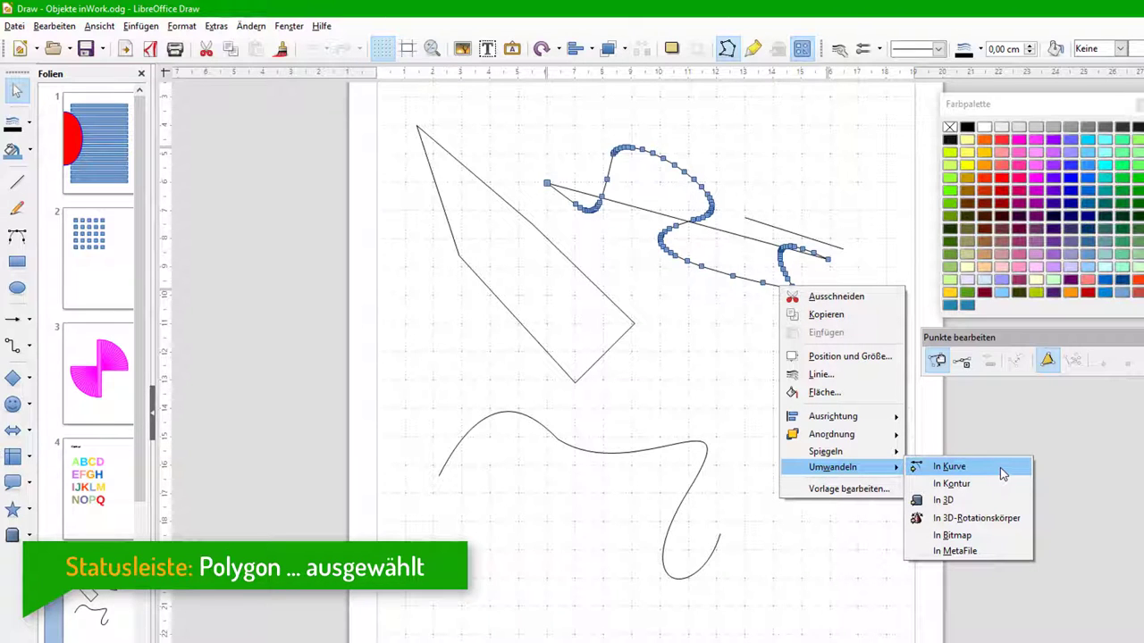
click(949, 466)
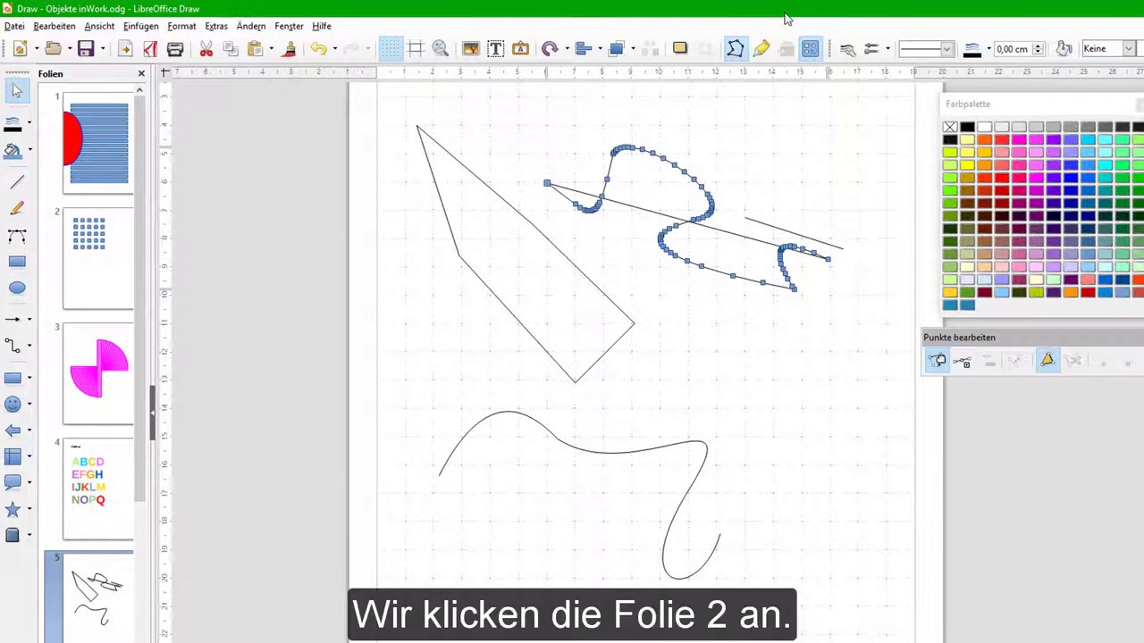
Step: Go to slide 2 and draw a circle about 3.5 cm in diameter beside the grid of squares, on its right-hand side
click(100, 279)
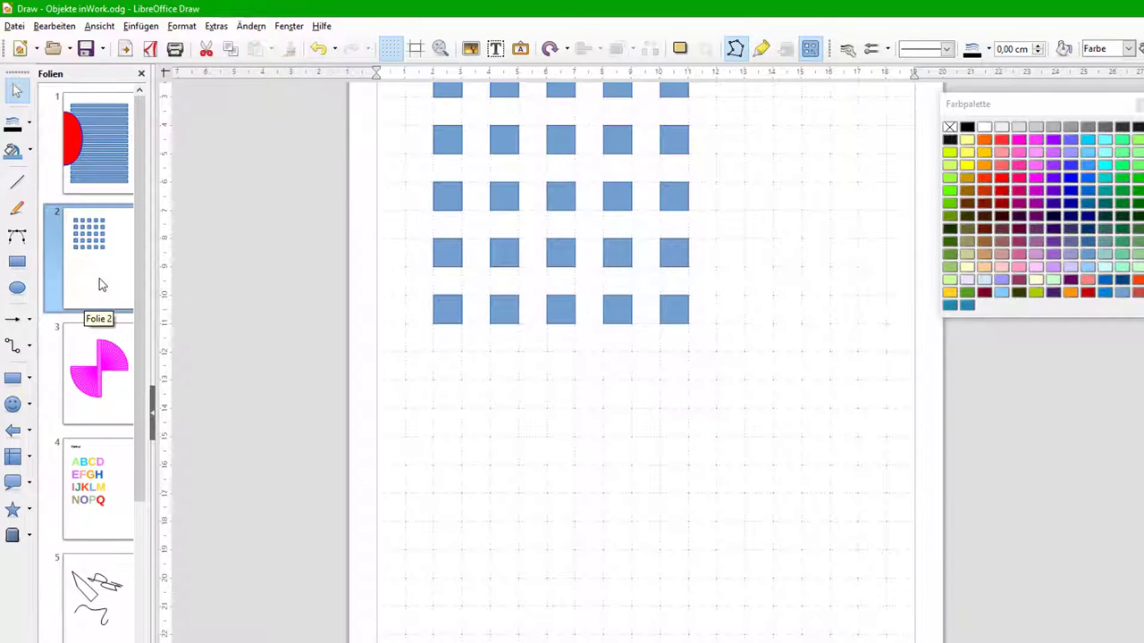
click(698, 417)
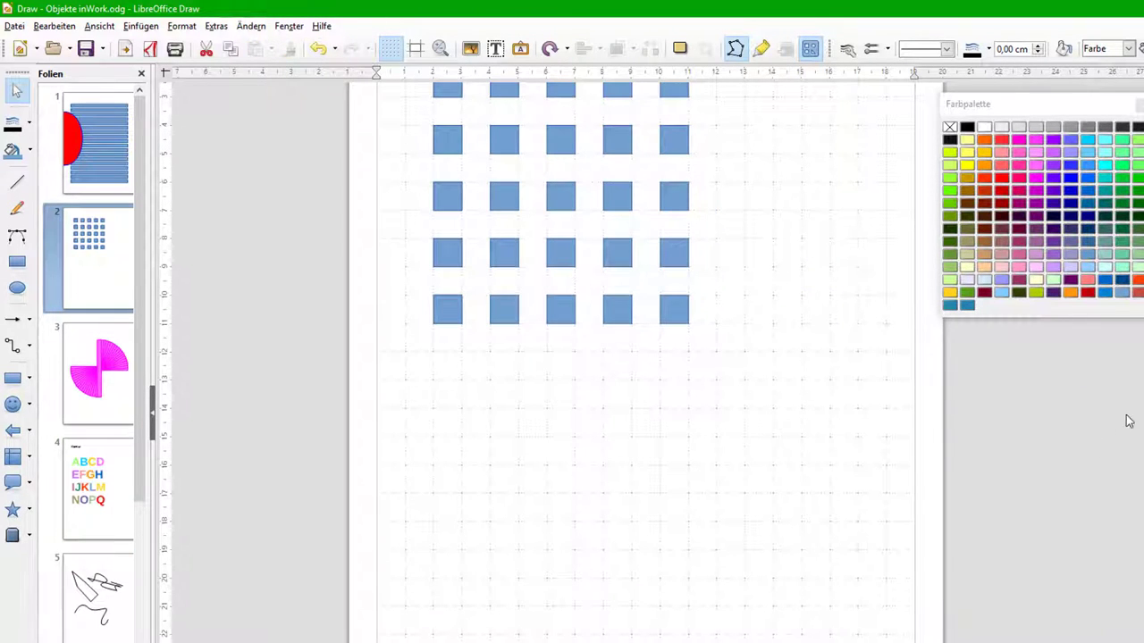
scroll(536, 357, up, 3)
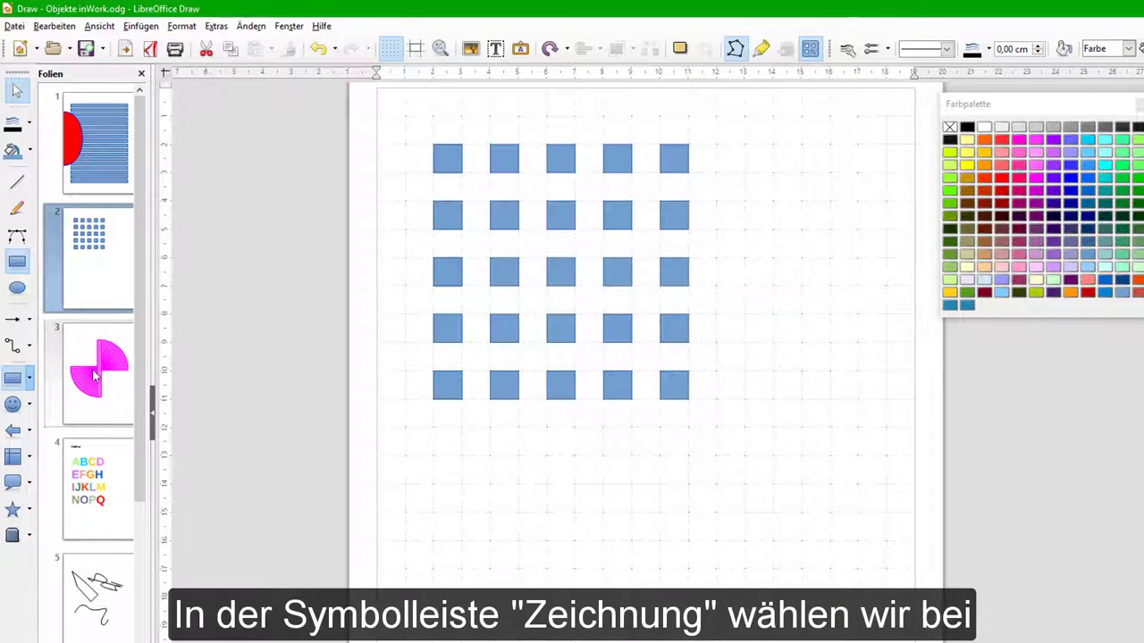
click(28, 379)
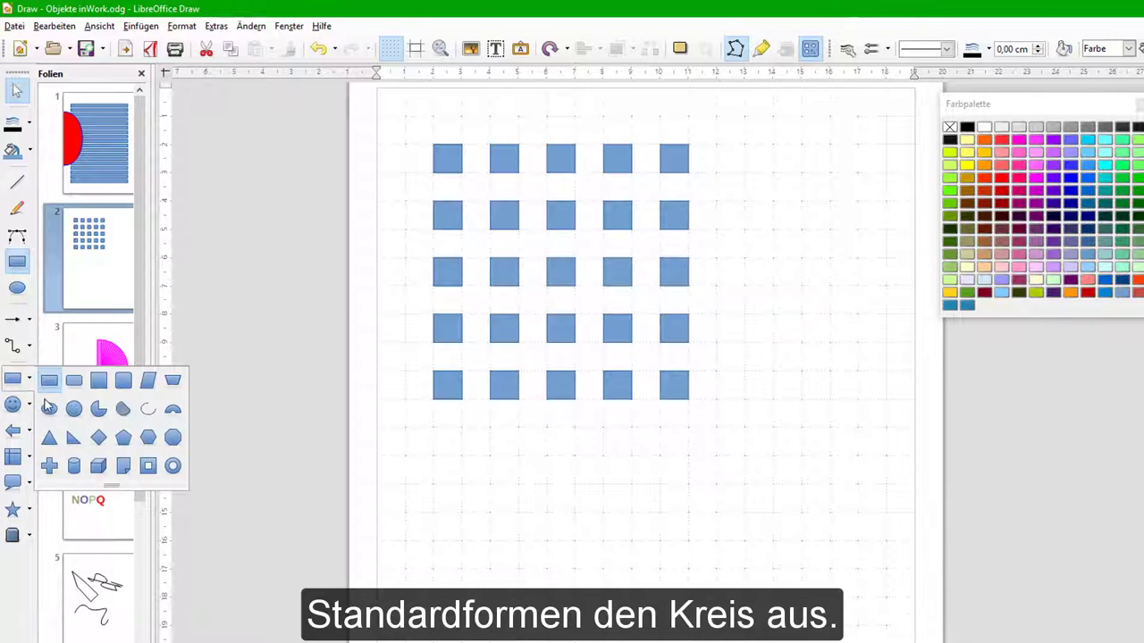
click(74, 409)
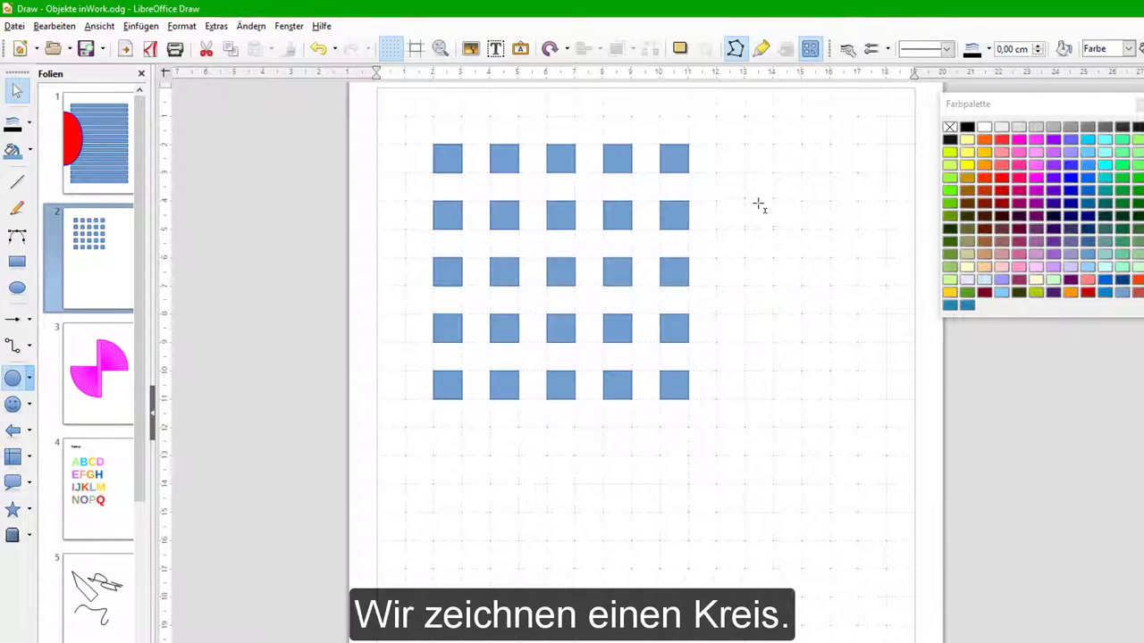
drag(741, 218, 854, 314)
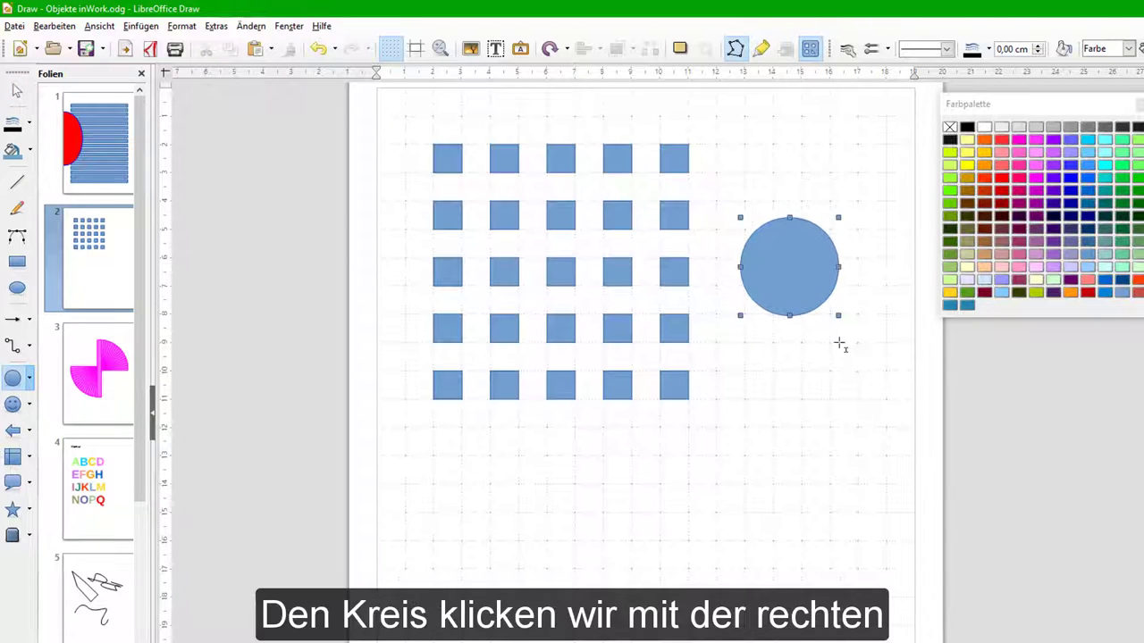
Step: Convert the new circle into a curve
right_click(798, 279)
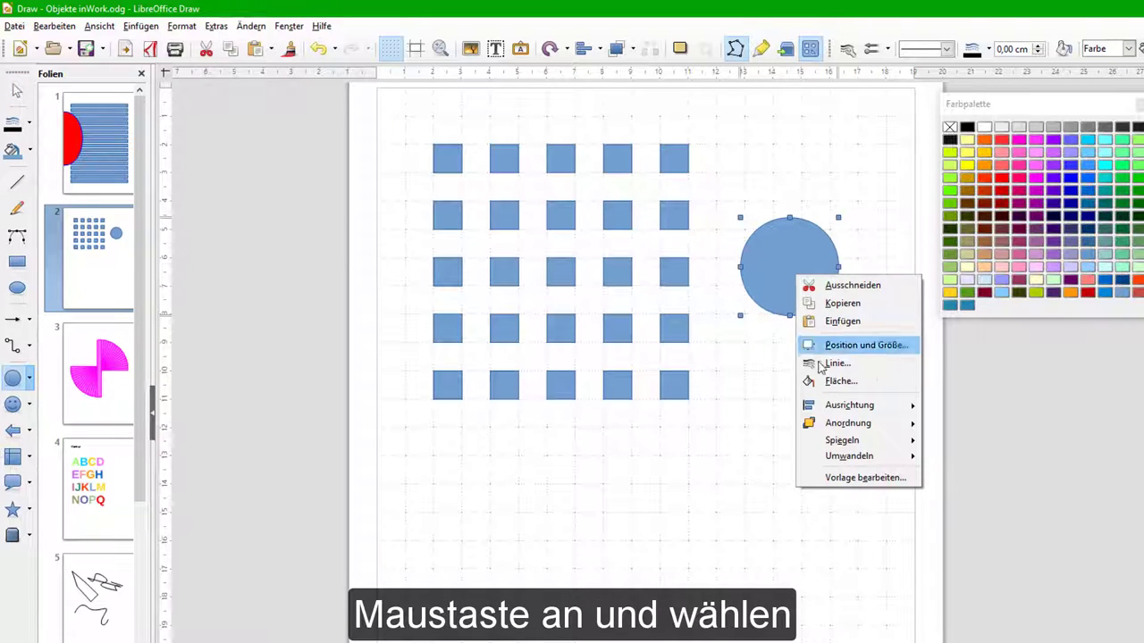
mouse_move(827, 458)
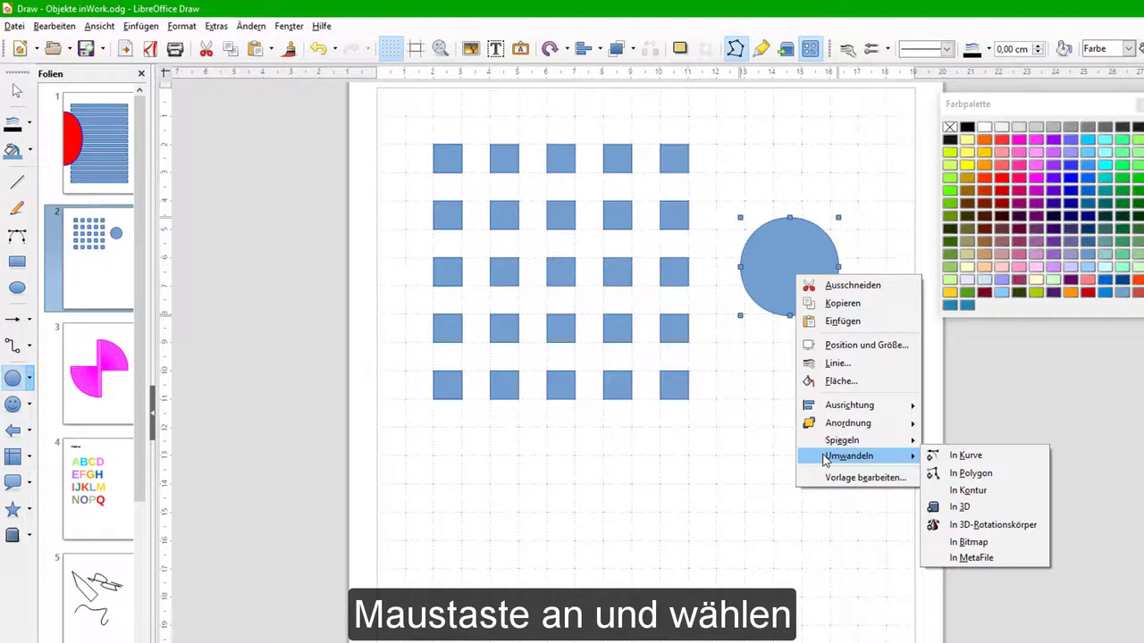
click(948, 456)
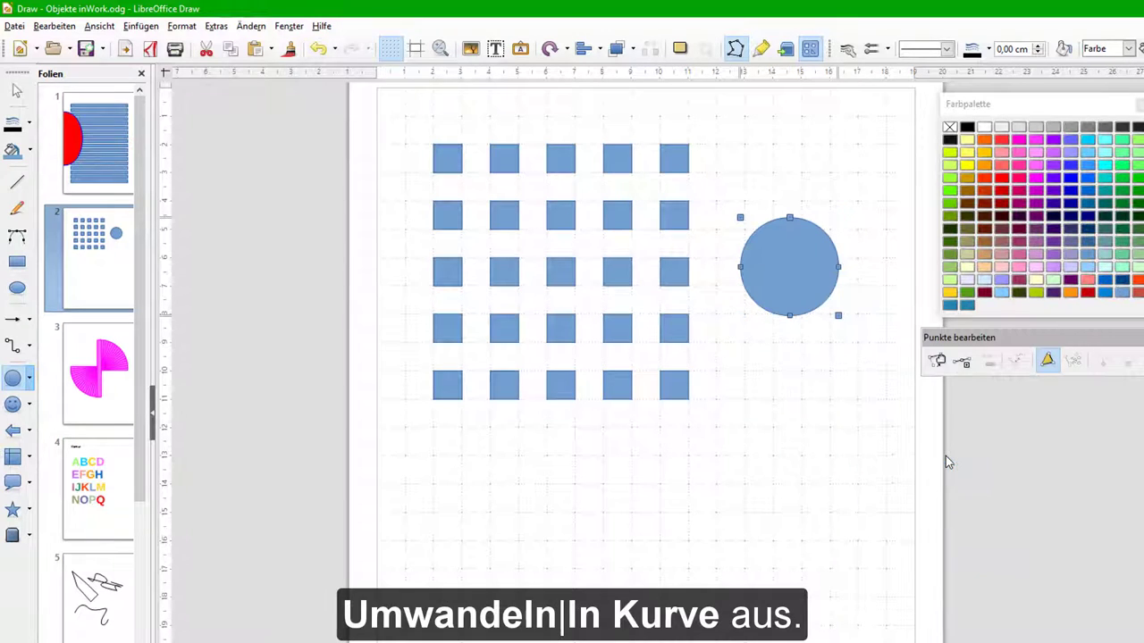
Step: Reshape the converted circle by pulling the right control handles of its top and bottom points downward, then deselect it
click(790, 219)
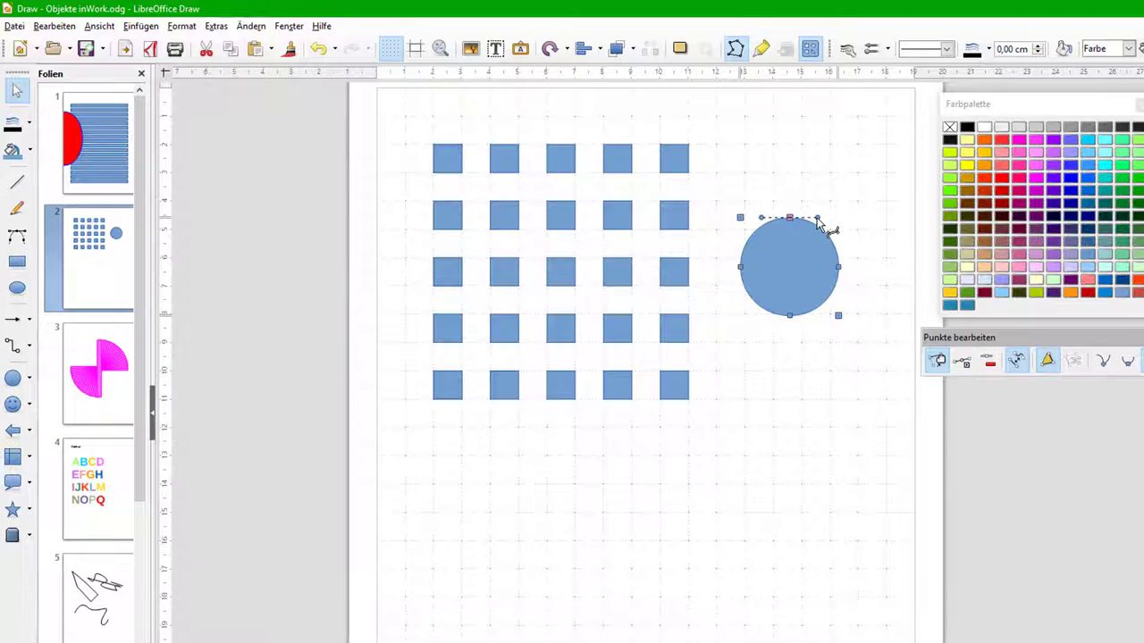
drag(818, 220, 821, 243)
click(790, 317)
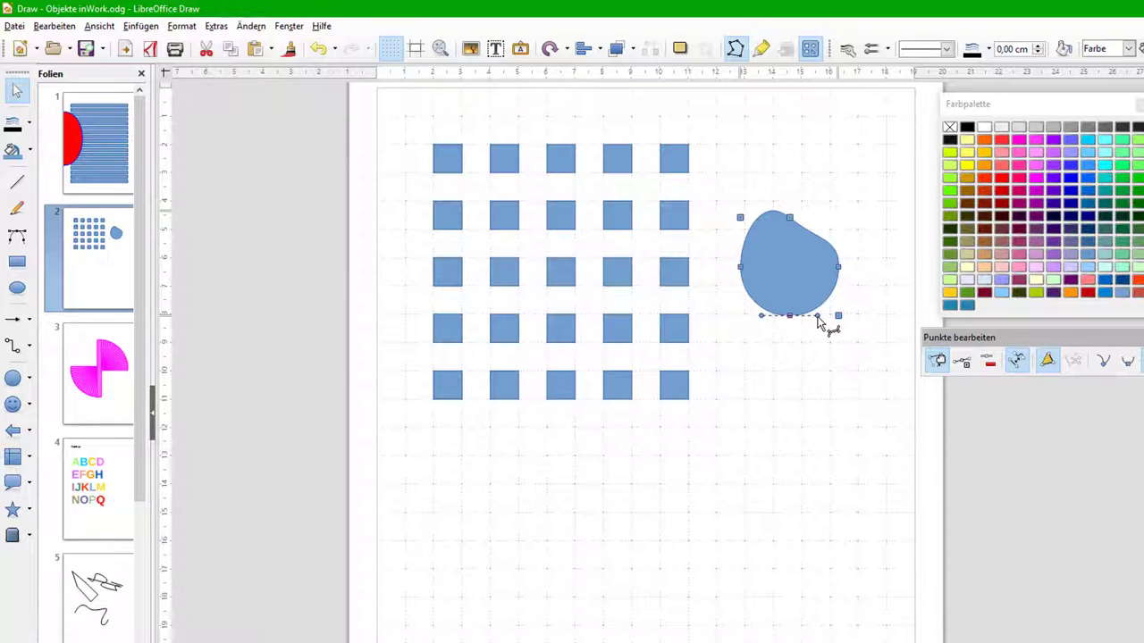
drag(818, 319, 819, 343)
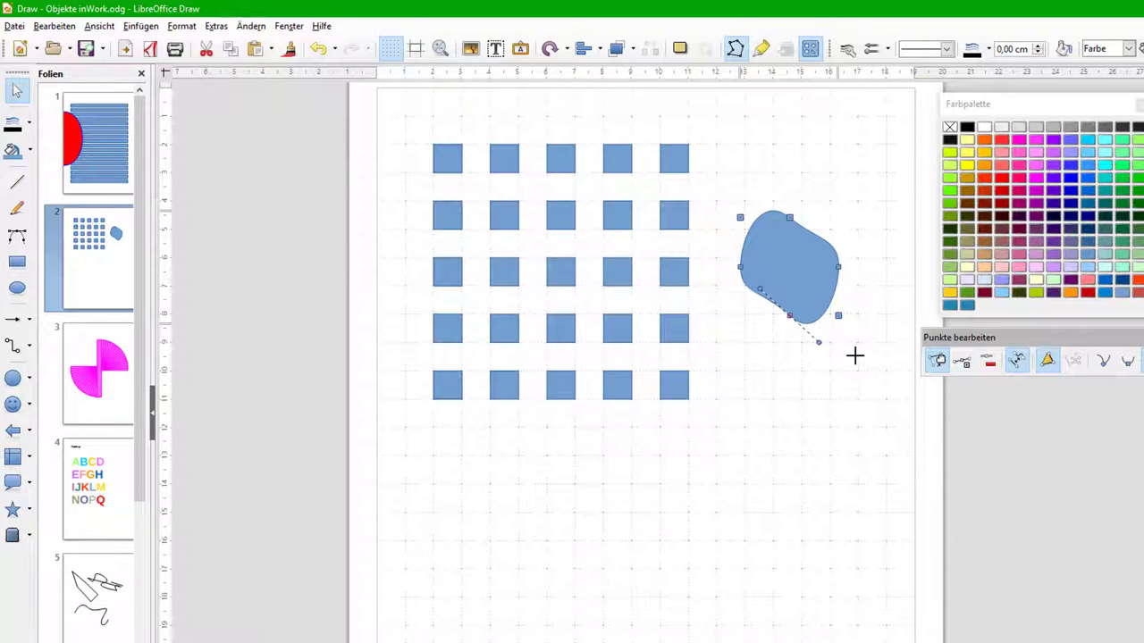
click(855, 358)
Step: Go to slide 8 and draw a text box about 7 cm wide in the empty area below the blue family symbol
scroll(626, 357, down, 1)
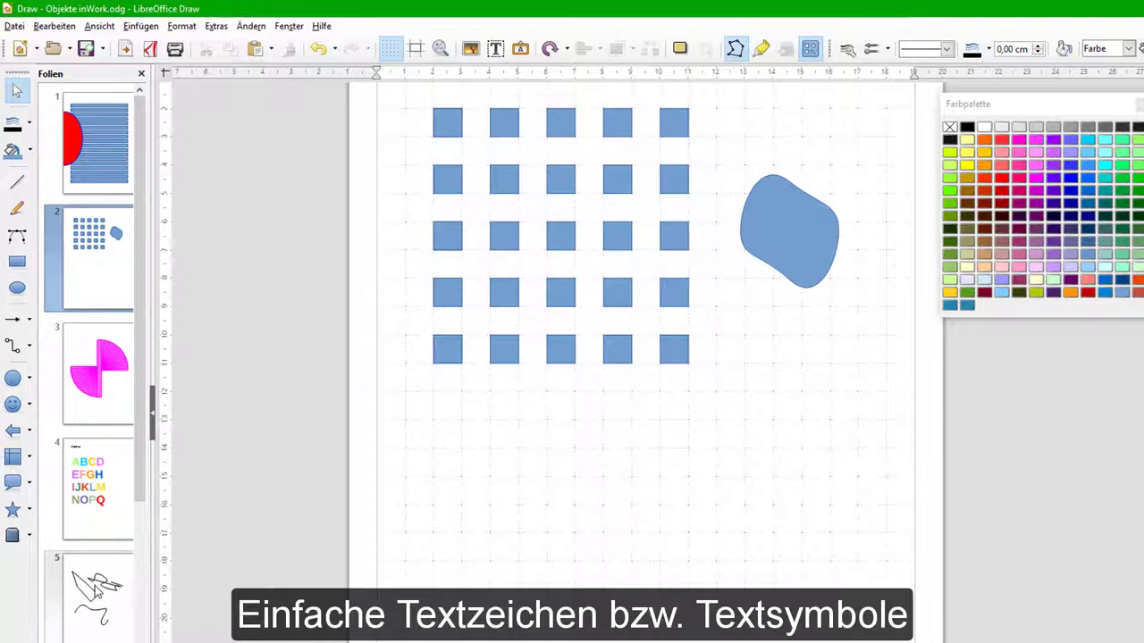
scroll(94, 585, down, 5)
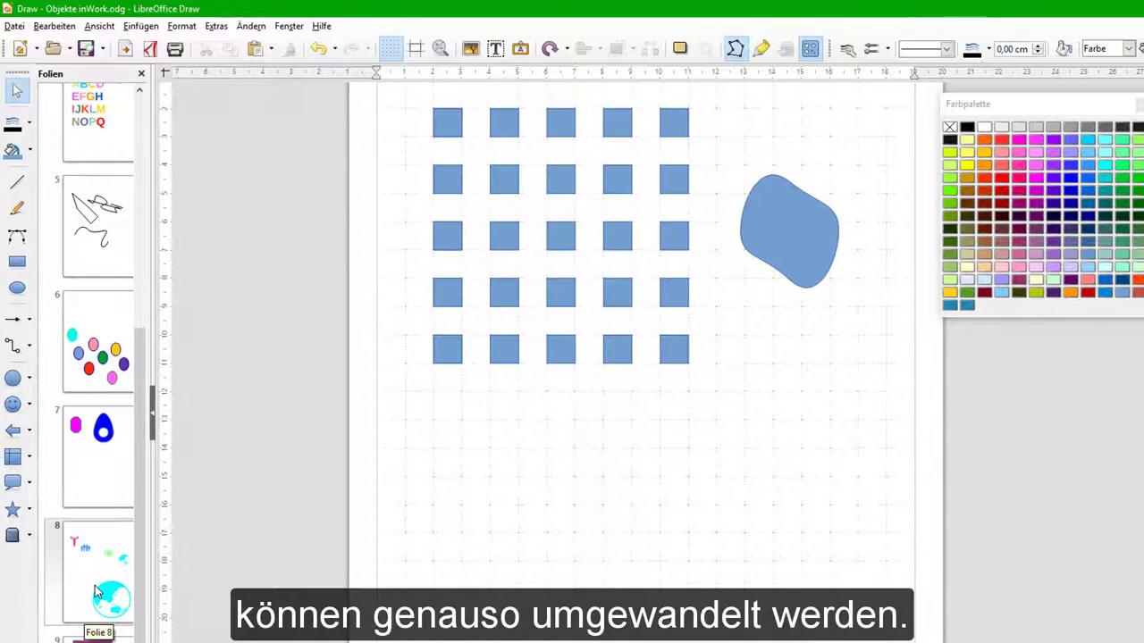
click(95, 587)
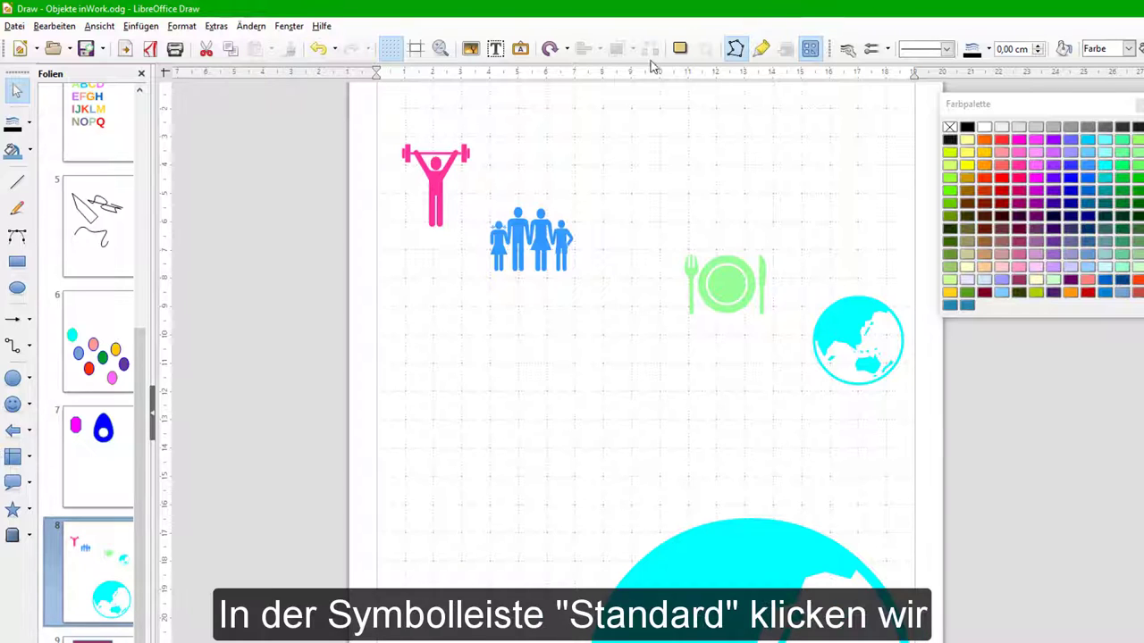
click(495, 50)
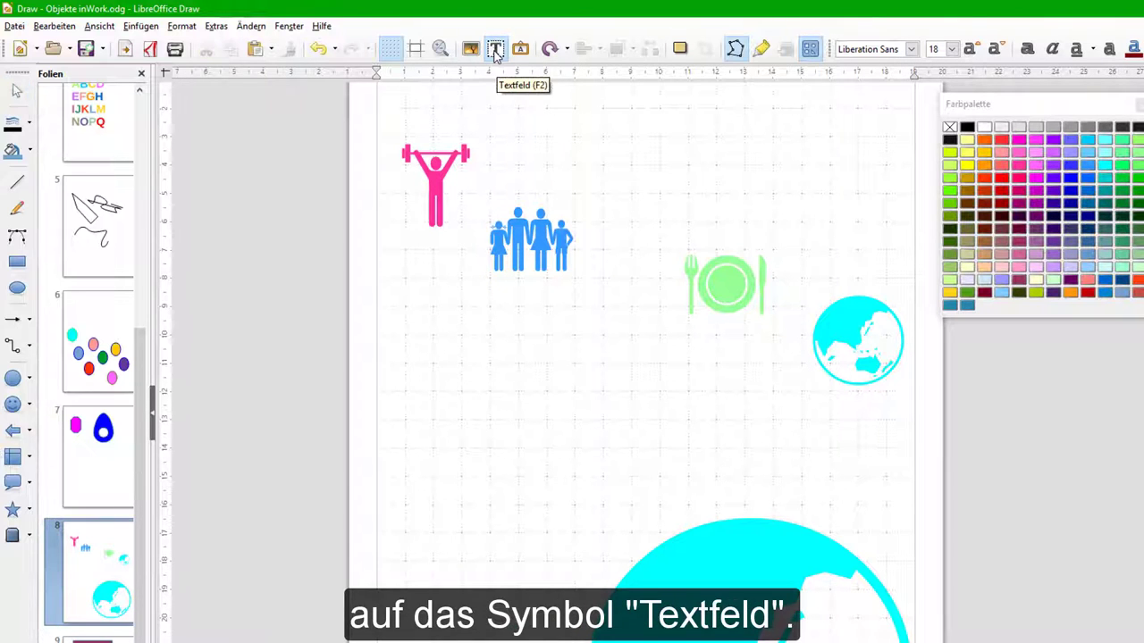
drag(445, 382, 643, 422)
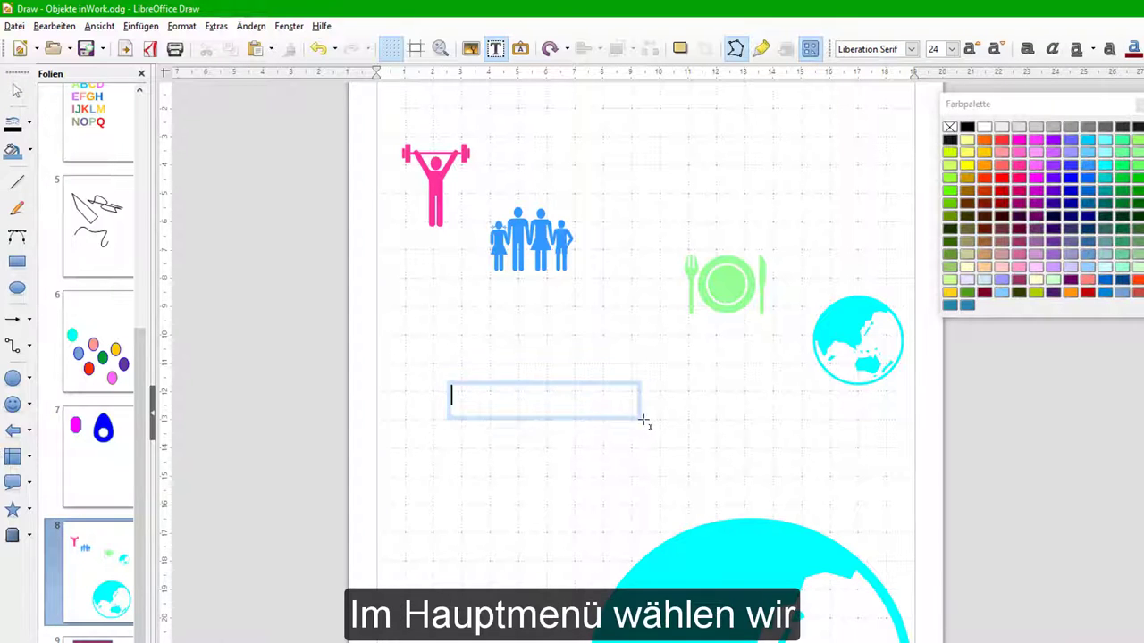
Step: Open the special character selection for the empty text box and set its font to Webdings
click(140, 26)
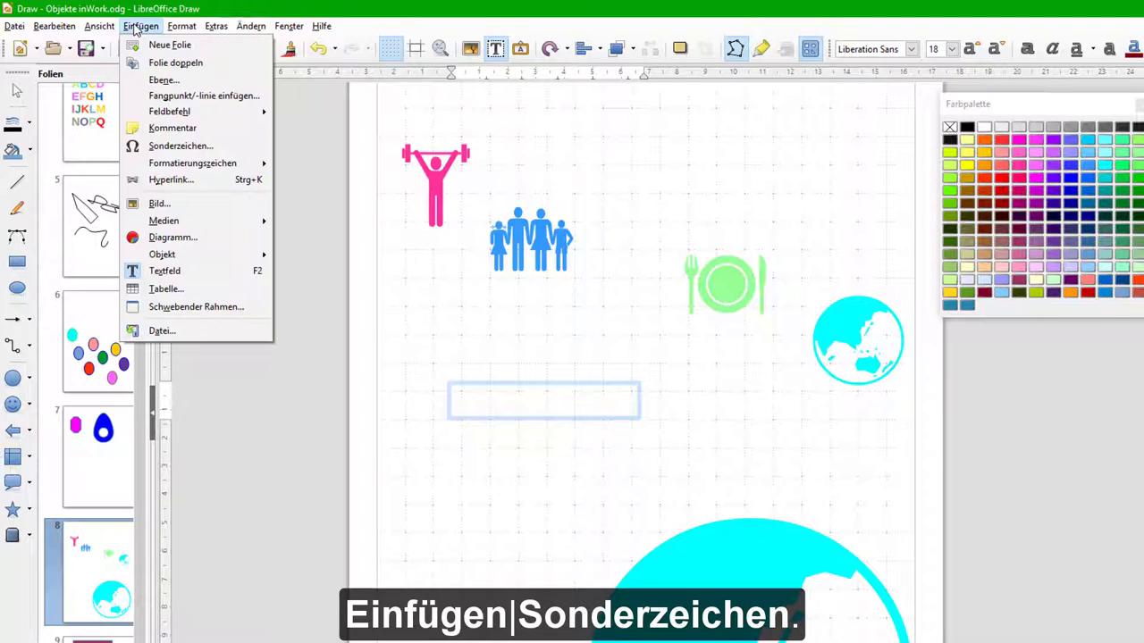
click(175, 146)
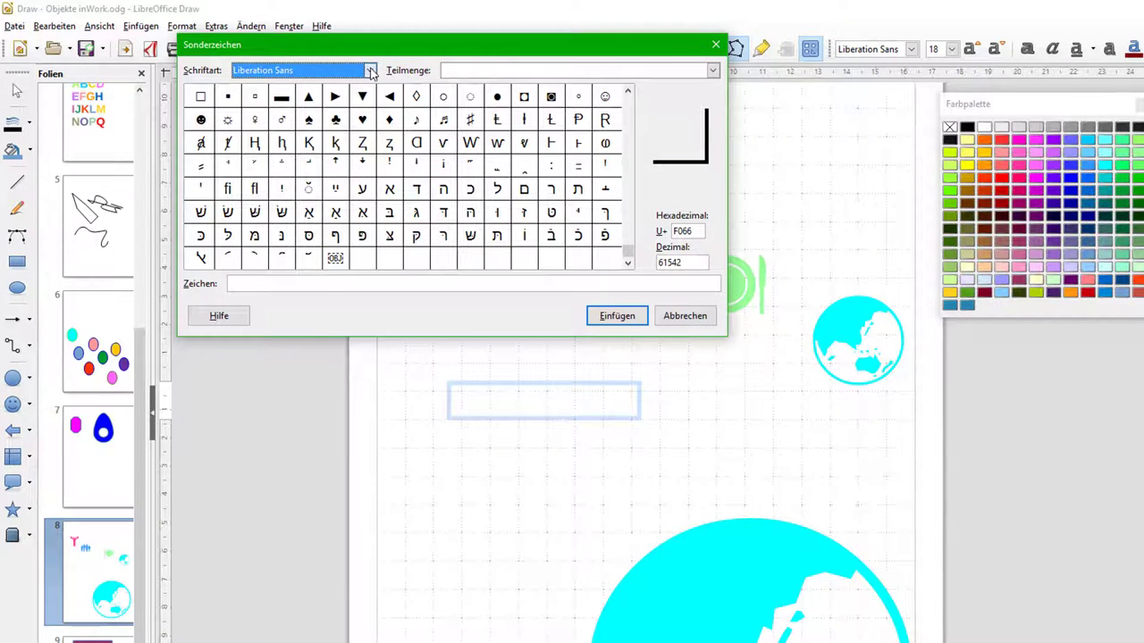
click(369, 69)
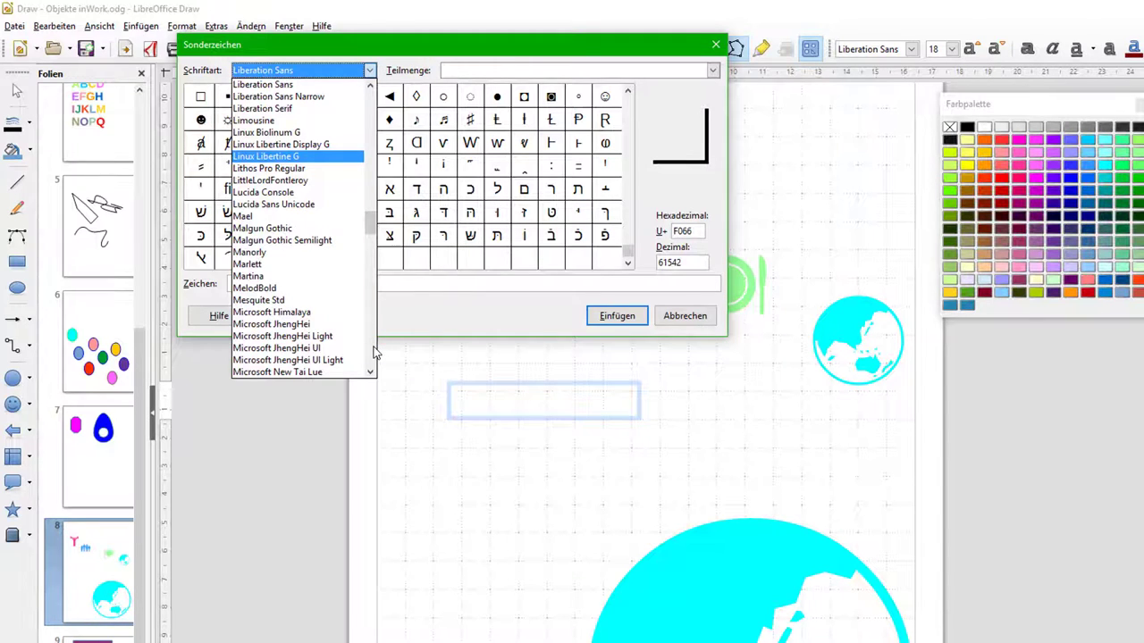
scroll(373, 351, down, 20)
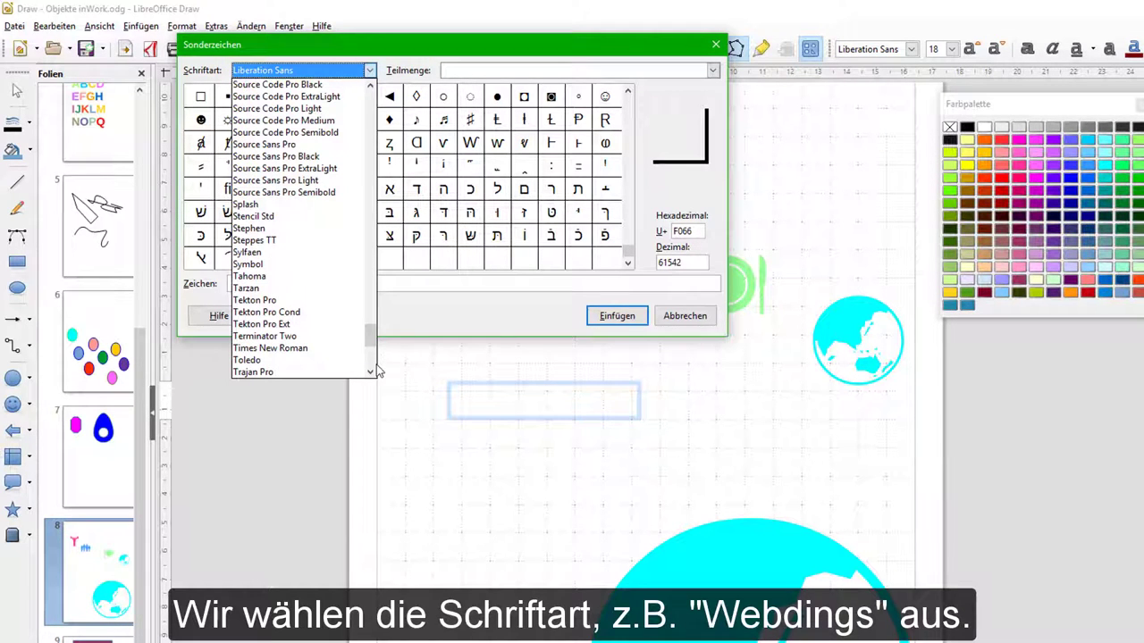
scroll(375, 368, down, 7)
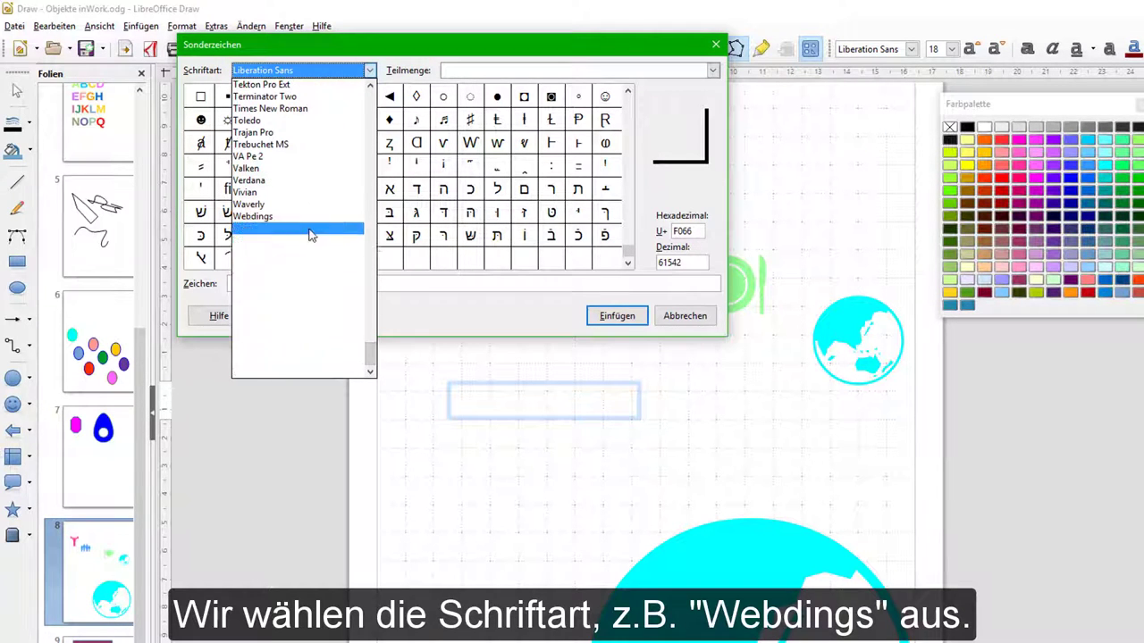
click(279, 217)
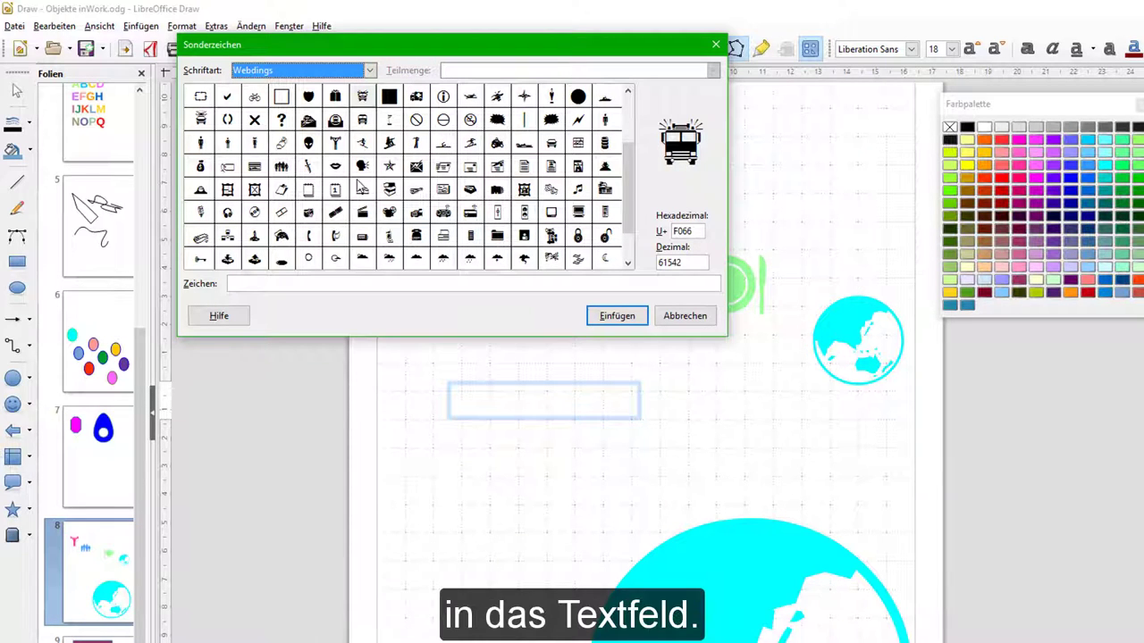
Step: Insert the Webdings symbols for speaking head, stack of books, video camera, joystick and printer into the text box
click(362, 167)
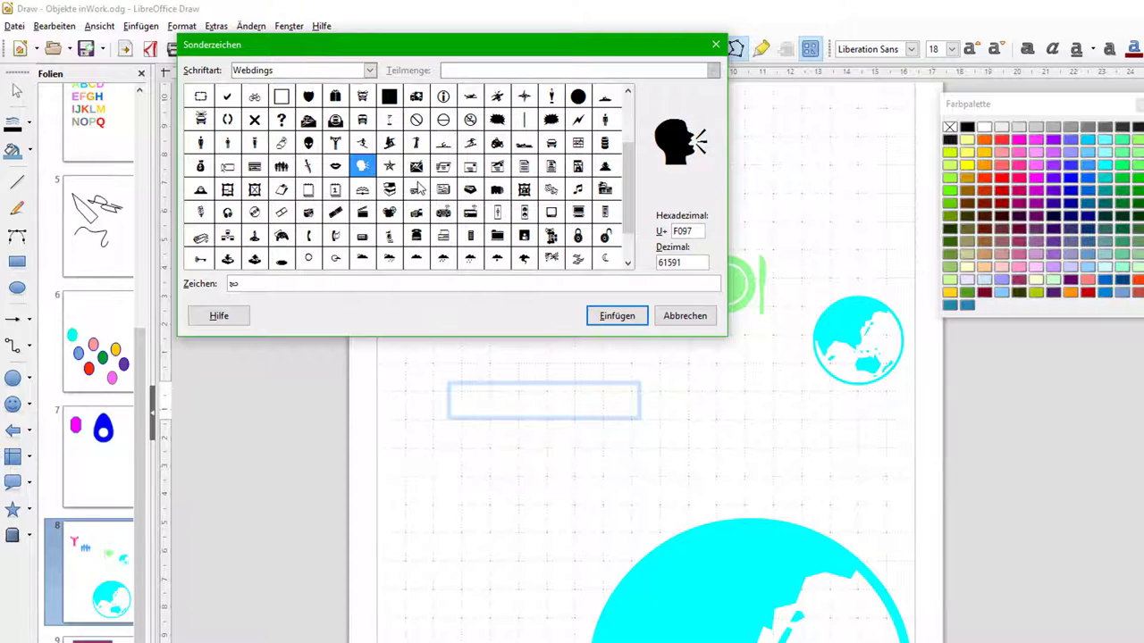
click(390, 191)
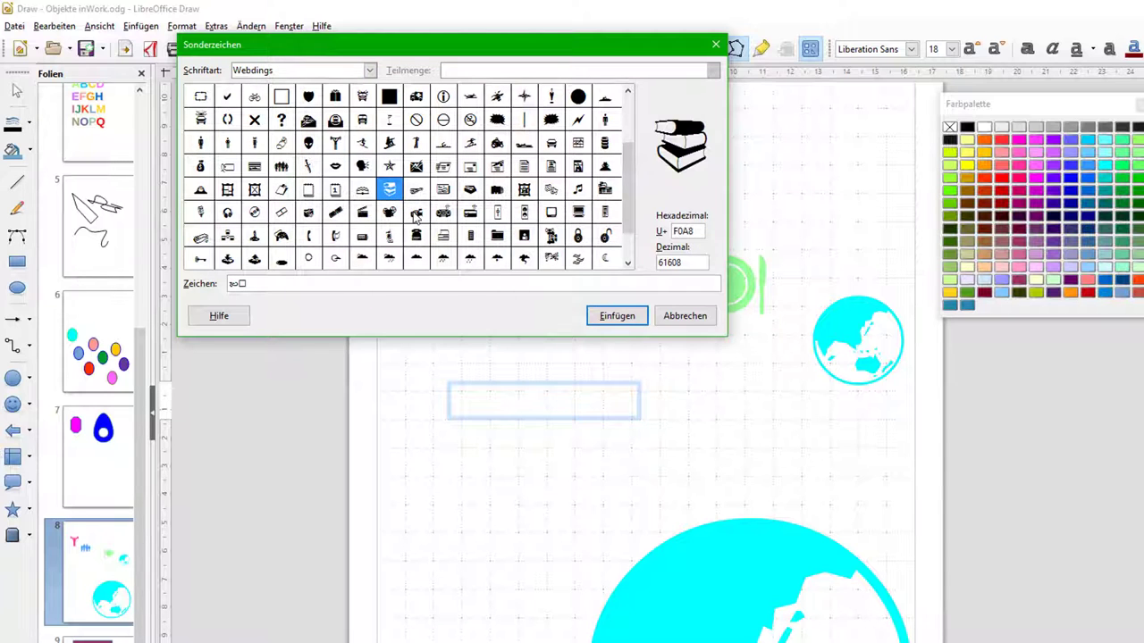
click(416, 215)
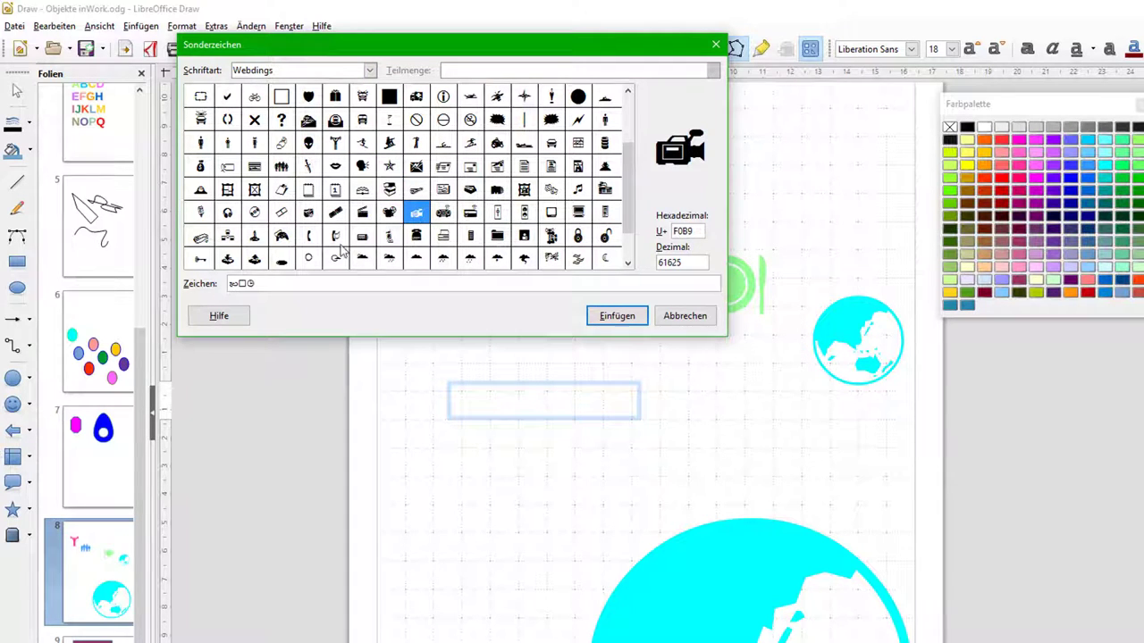
click(255, 237)
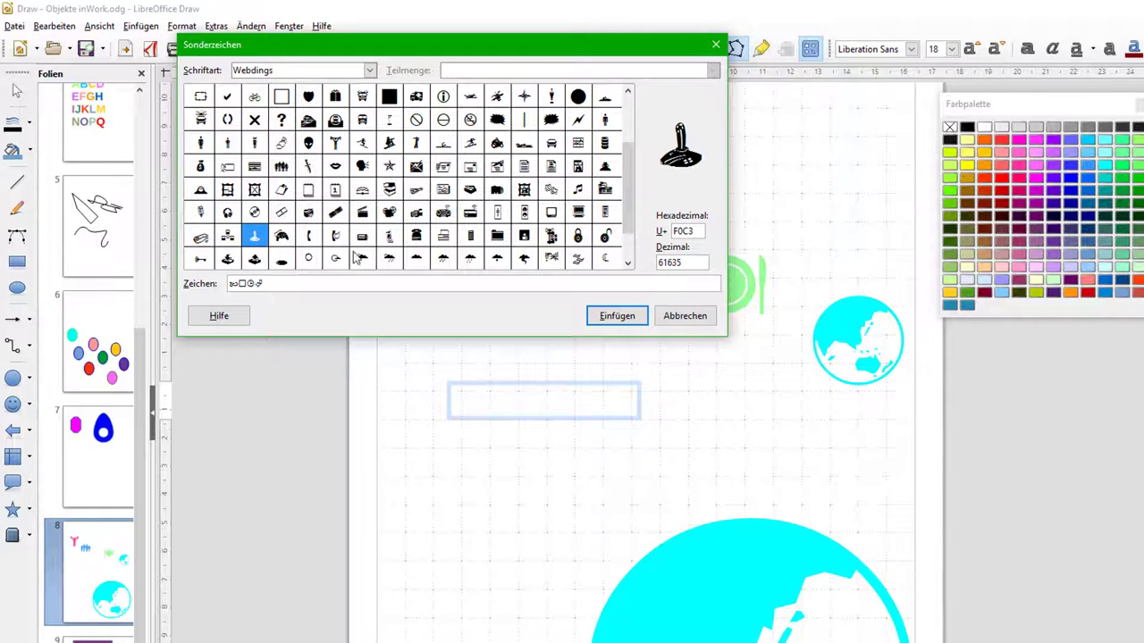
click(442, 237)
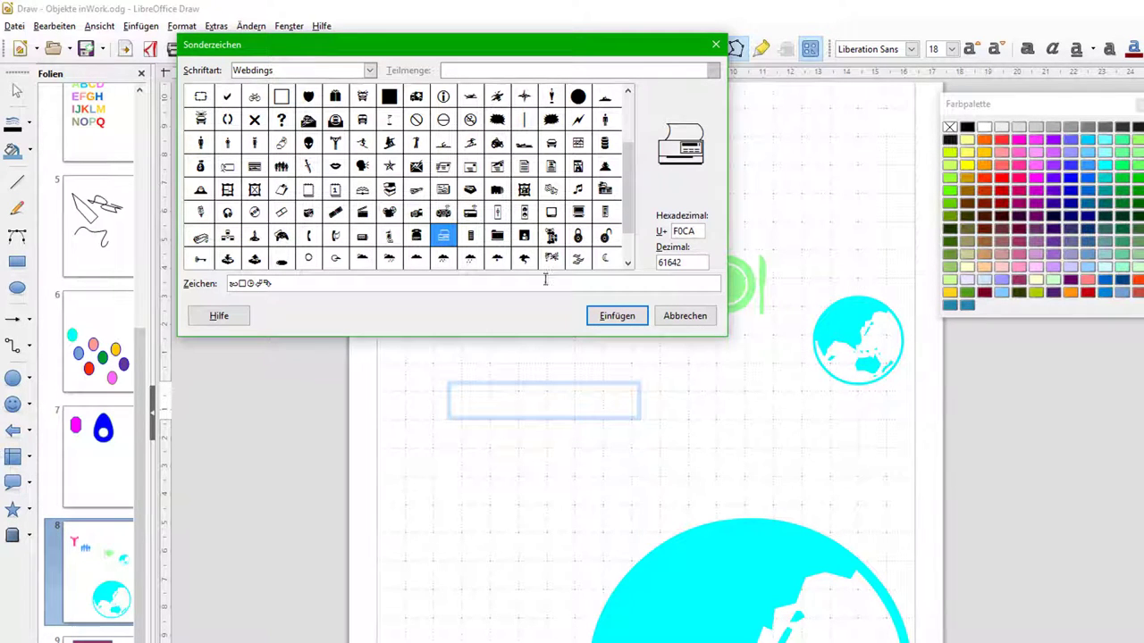
click(616, 315)
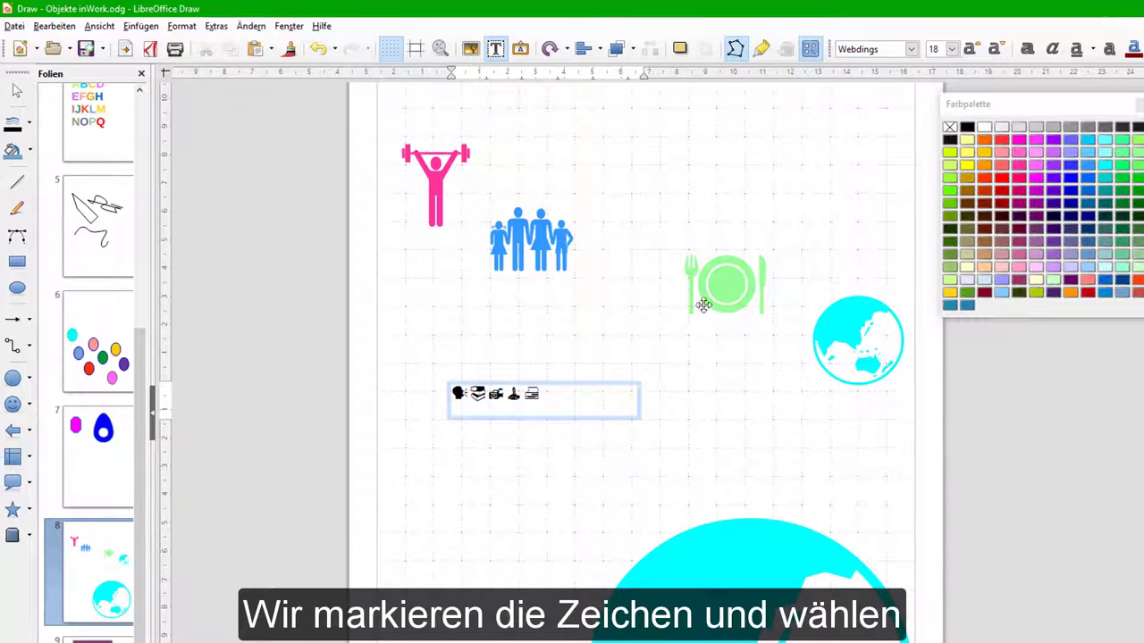
Step: Select all five inserted symbols and set their font size to 150
drag(543, 393, 450, 393)
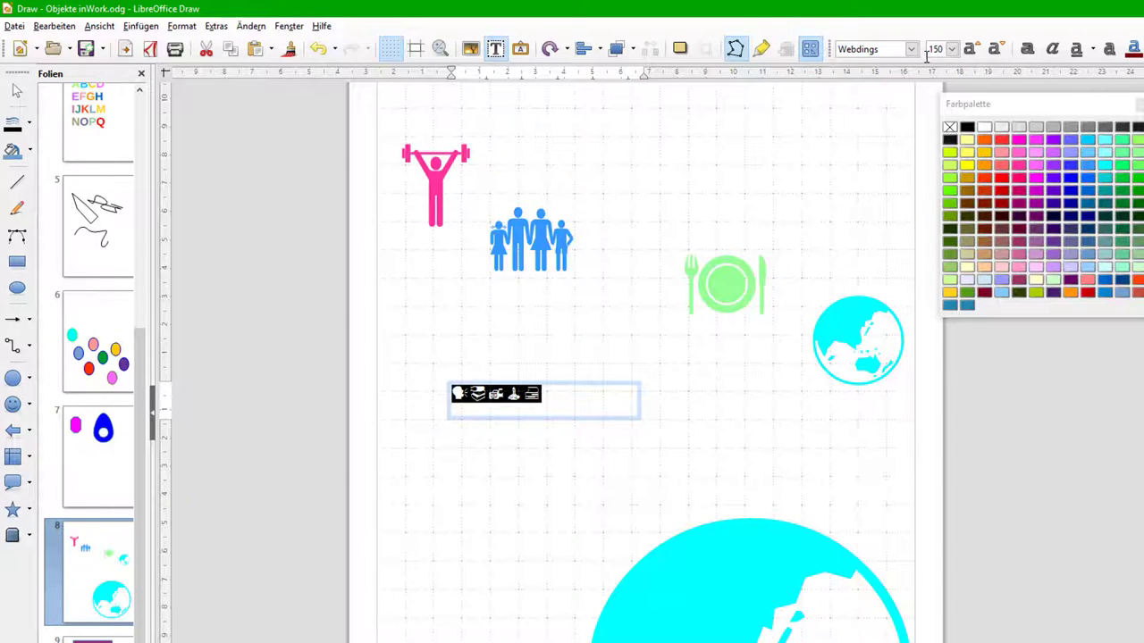
key(Return)
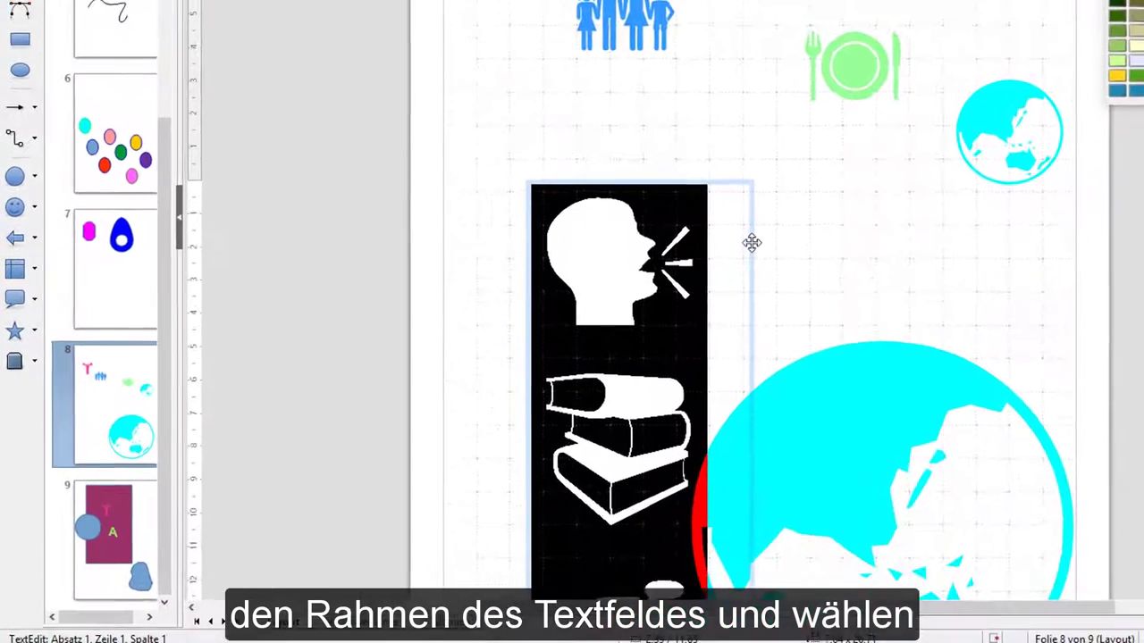
Step: Convert the symbol text box to curves and ungroup the result into five separate symbols
right_click(642, 443)
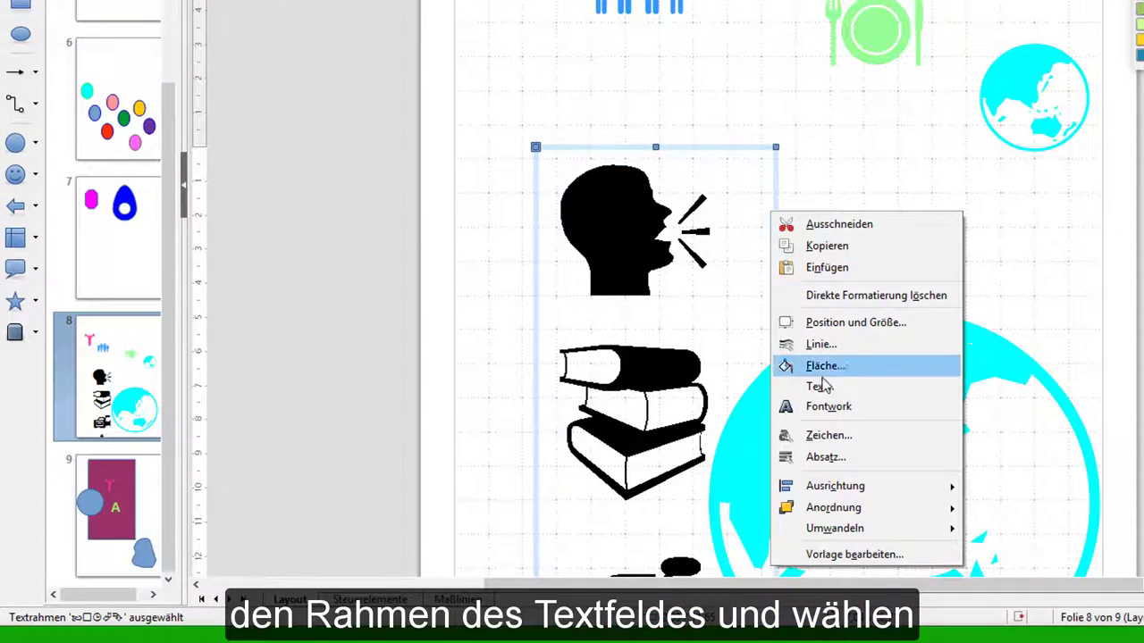
mouse_move(860, 535)
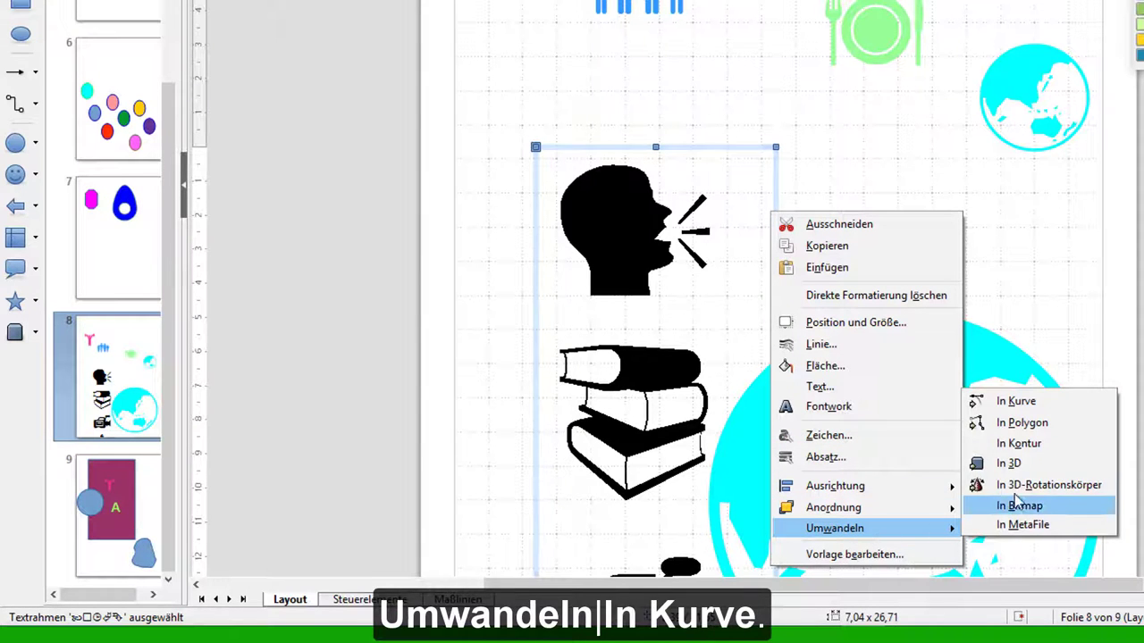
click(1067, 407)
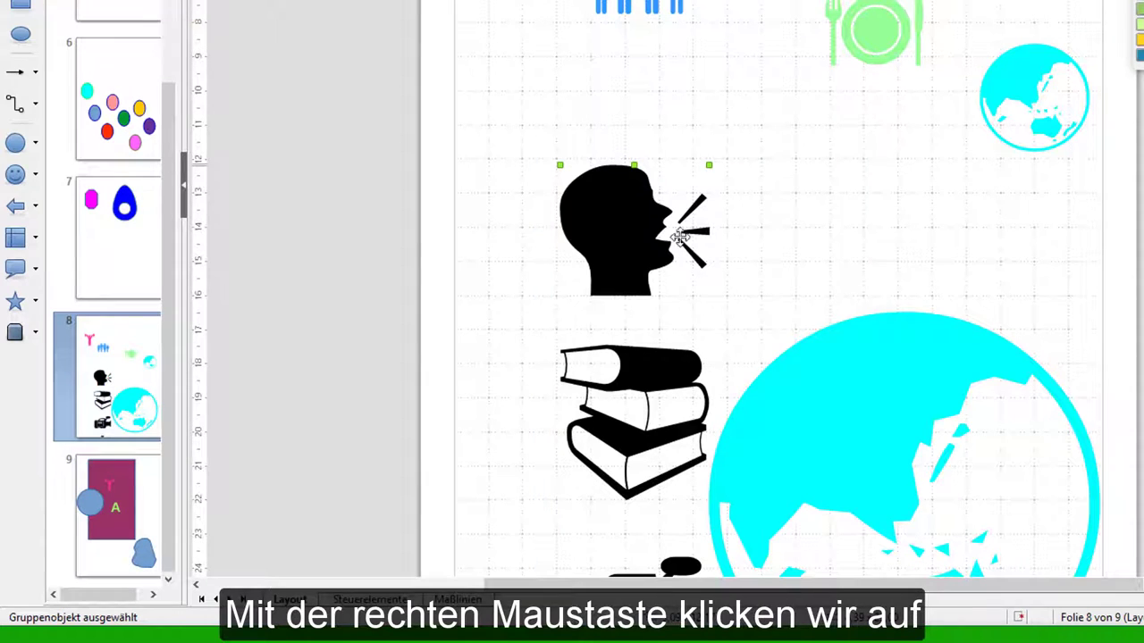
right_click(622, 252)
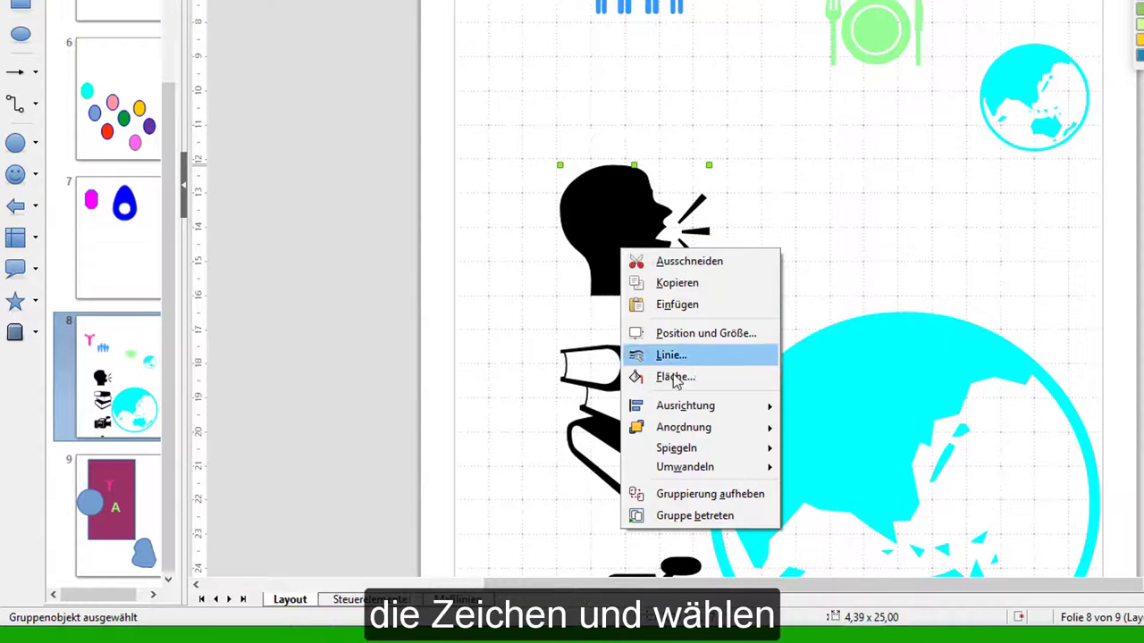
click(687, 502)
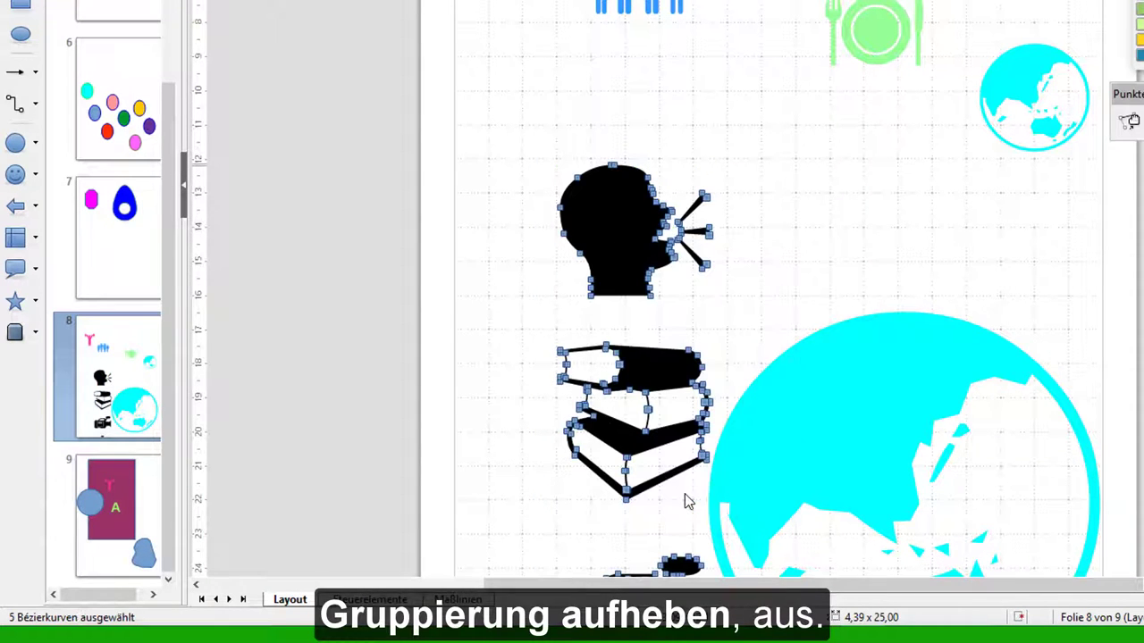
key(Escape)
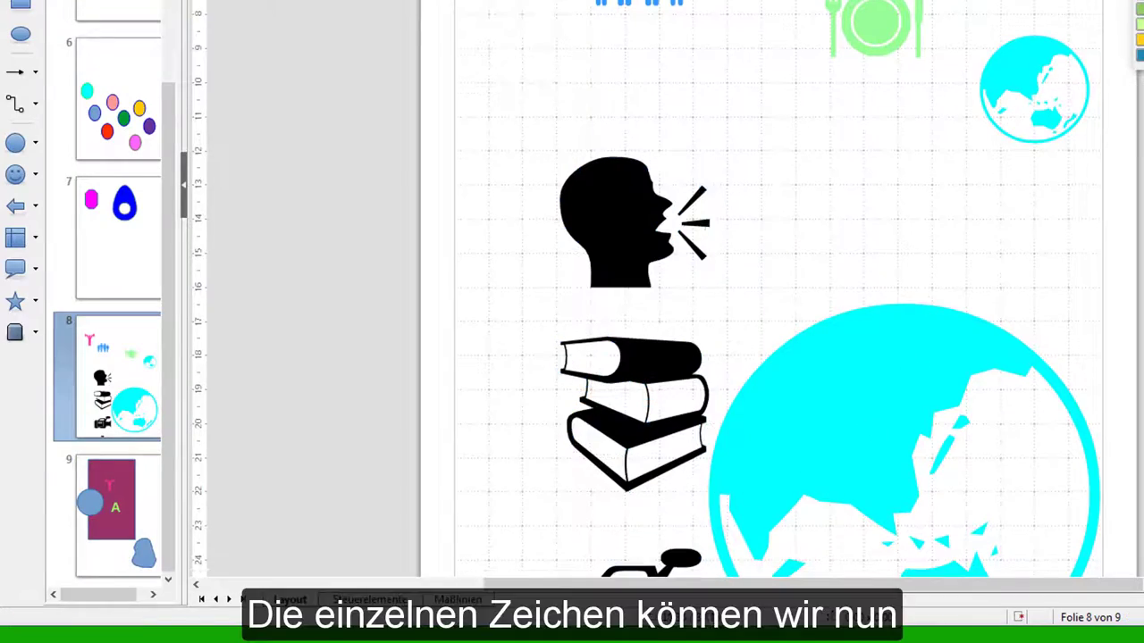
Step: Move the joystick and the printer from below the page onto the large cyan globe
scroll(735, 232, down, 5)
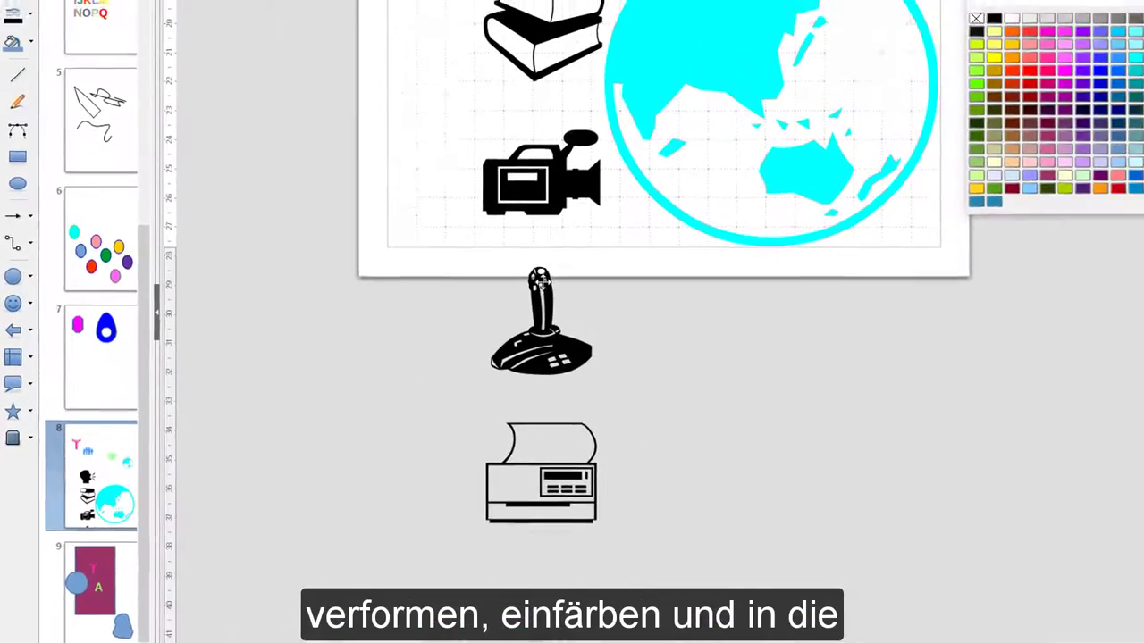
drag(636, 373, 766, 189)
drag(612, 254, 654, 136)
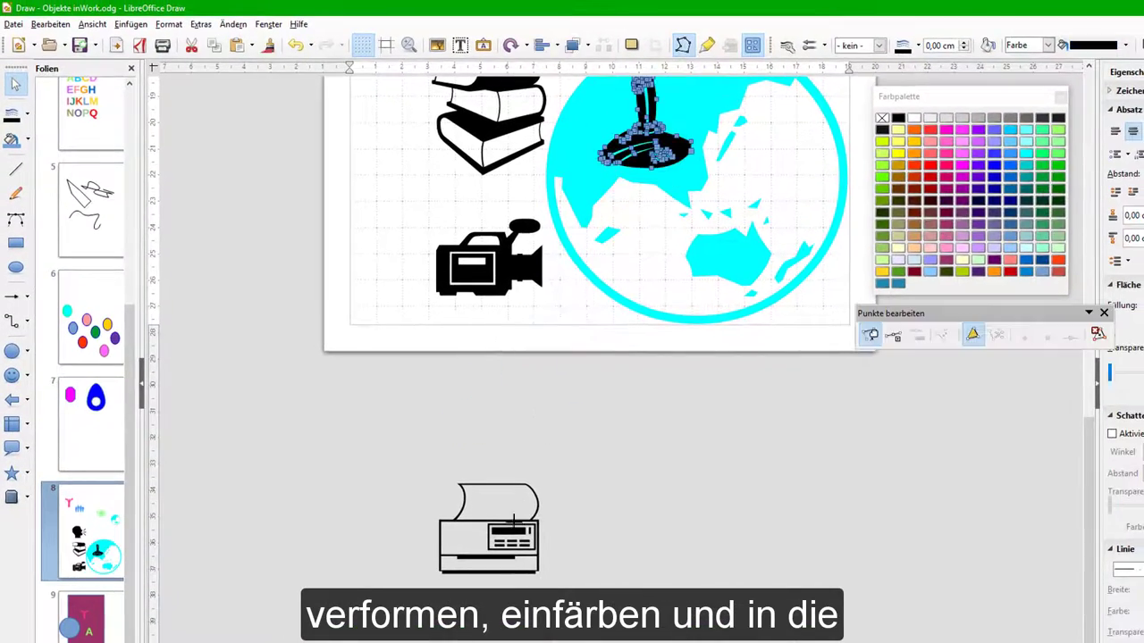
drag(518, 532, 719, 207)
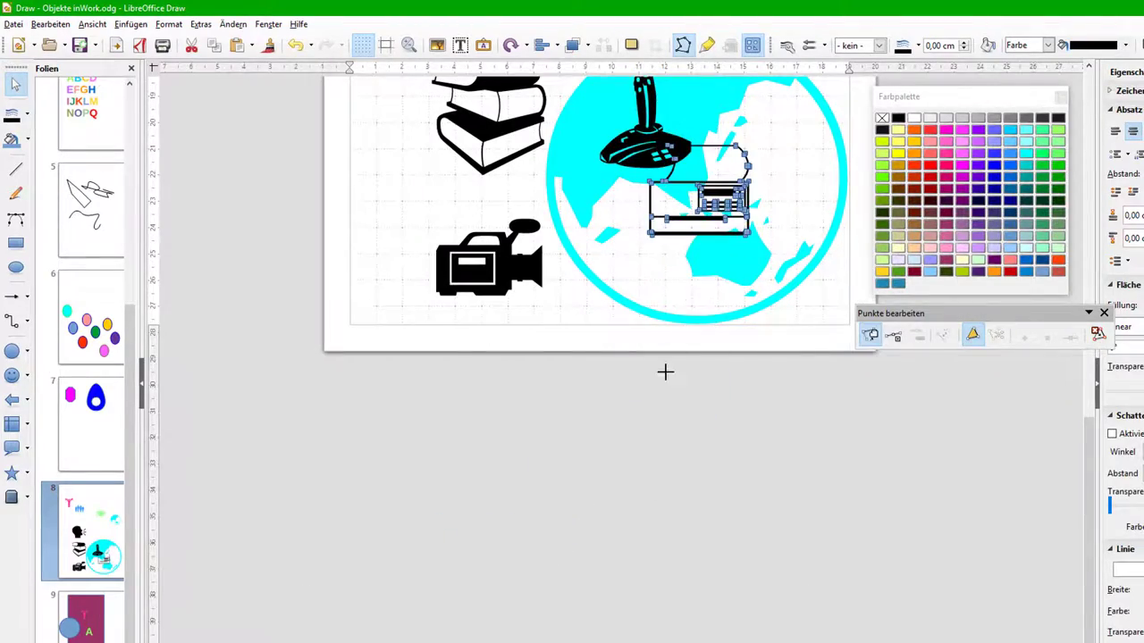
Step: Place the printer and the joystick in the free area above the large globe, and shift the video camera slightly up and left
scroll(594, 535, up, 10)
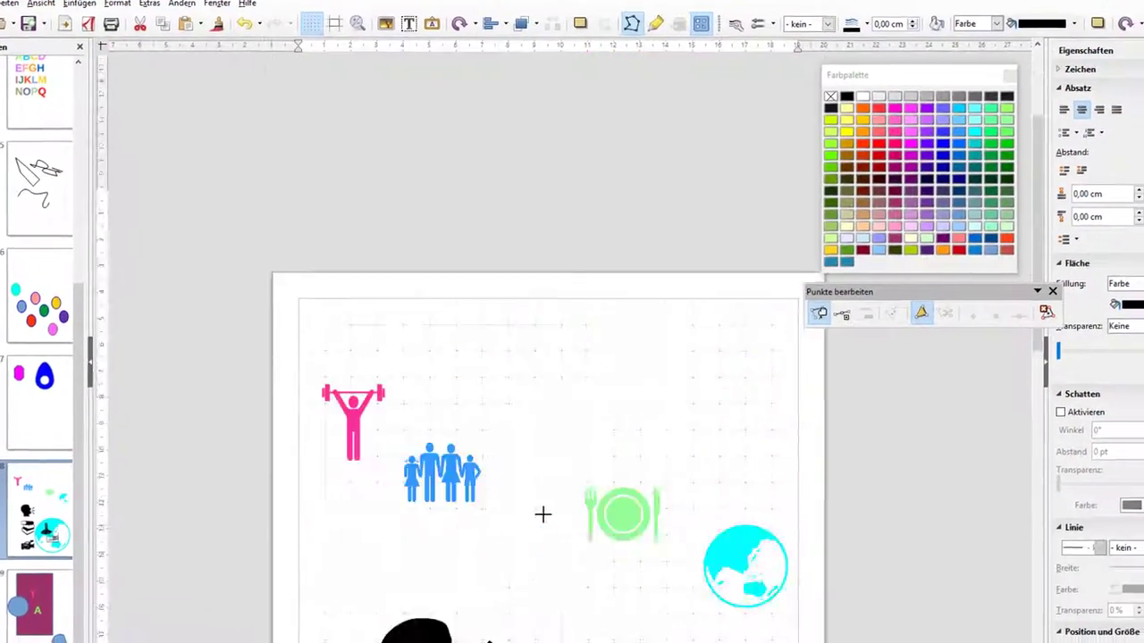
scroll(542, 514, down, 5)
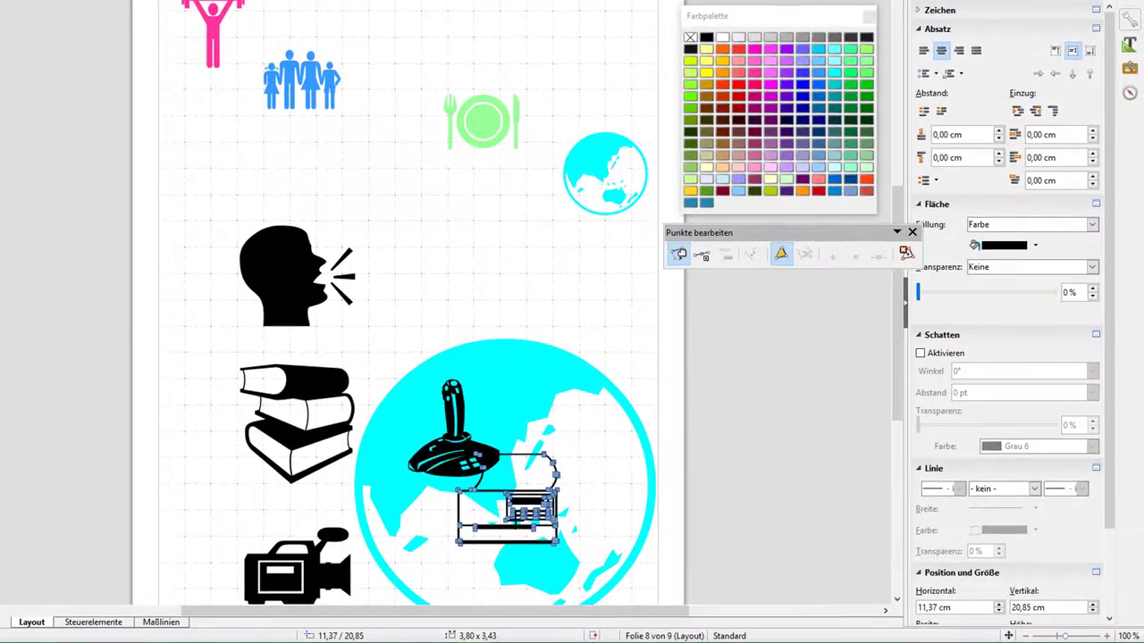
drag(536, 514, 587, 311)
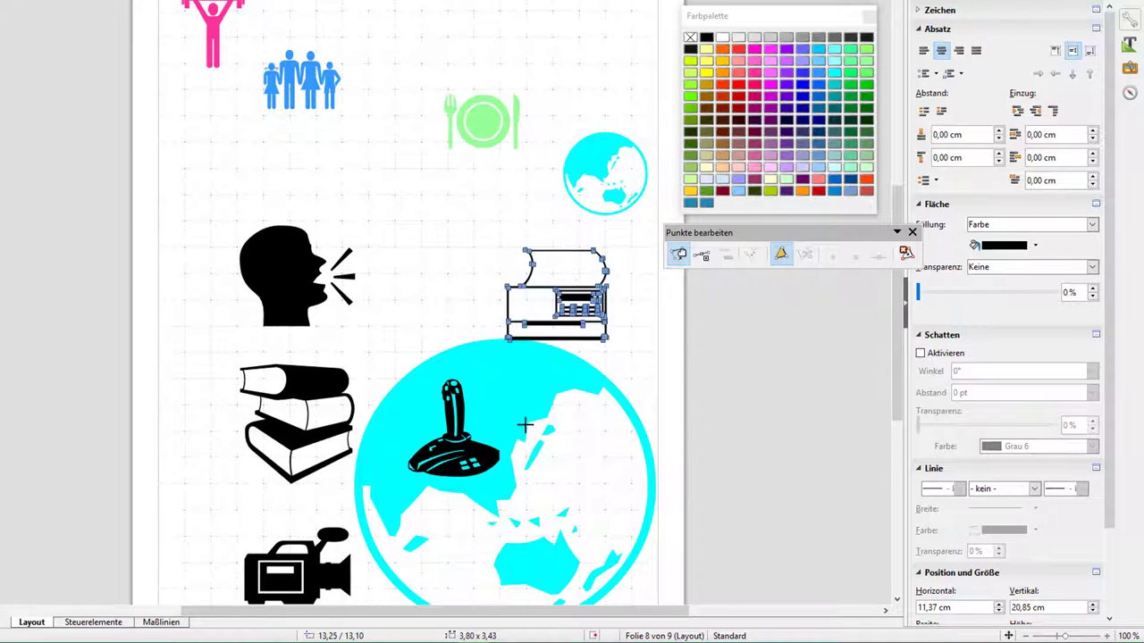
drag(455, 442, 437, 243)
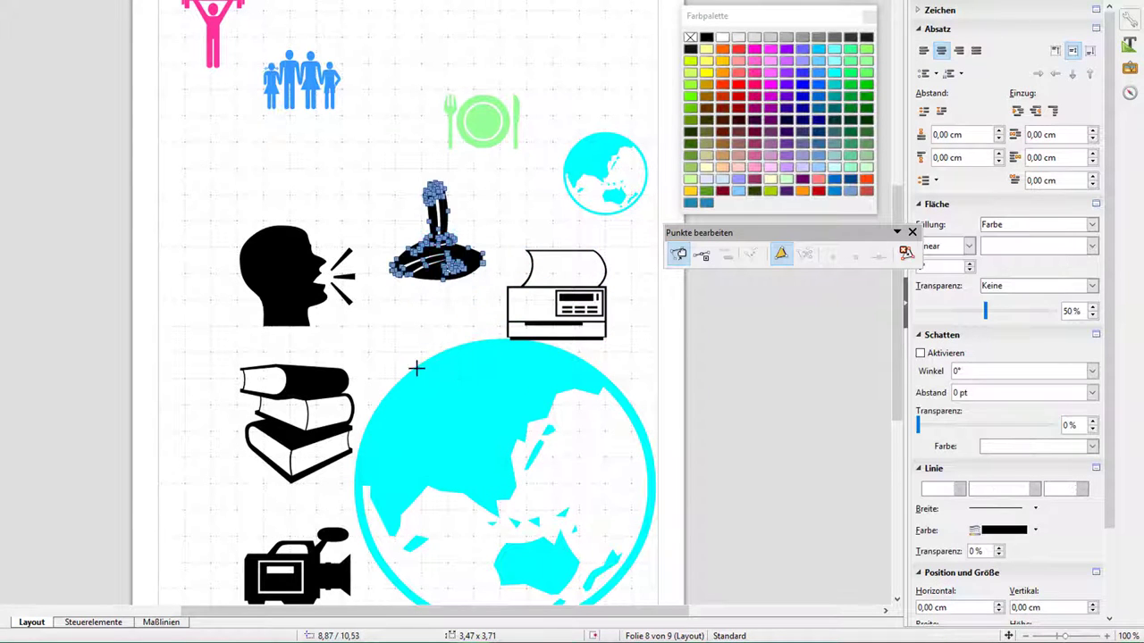
drag(302, 579, 272, 550)
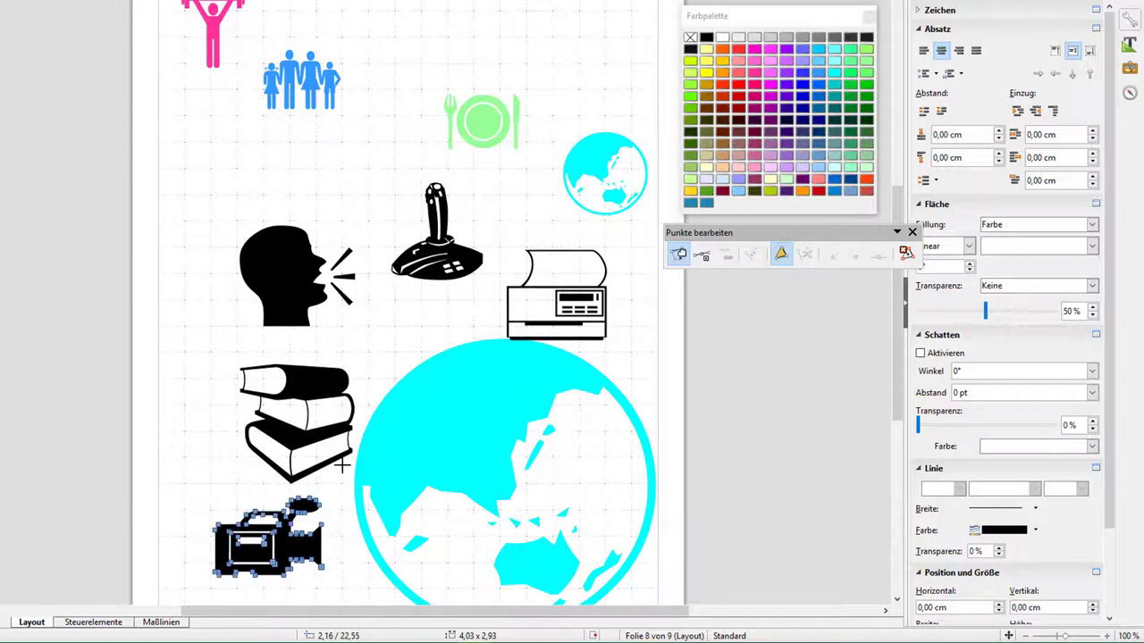
Step: Deform the speaking head by pulling its lower right neck point far to the right and a lower left neck point outward
key(Tab)
key(Tab)
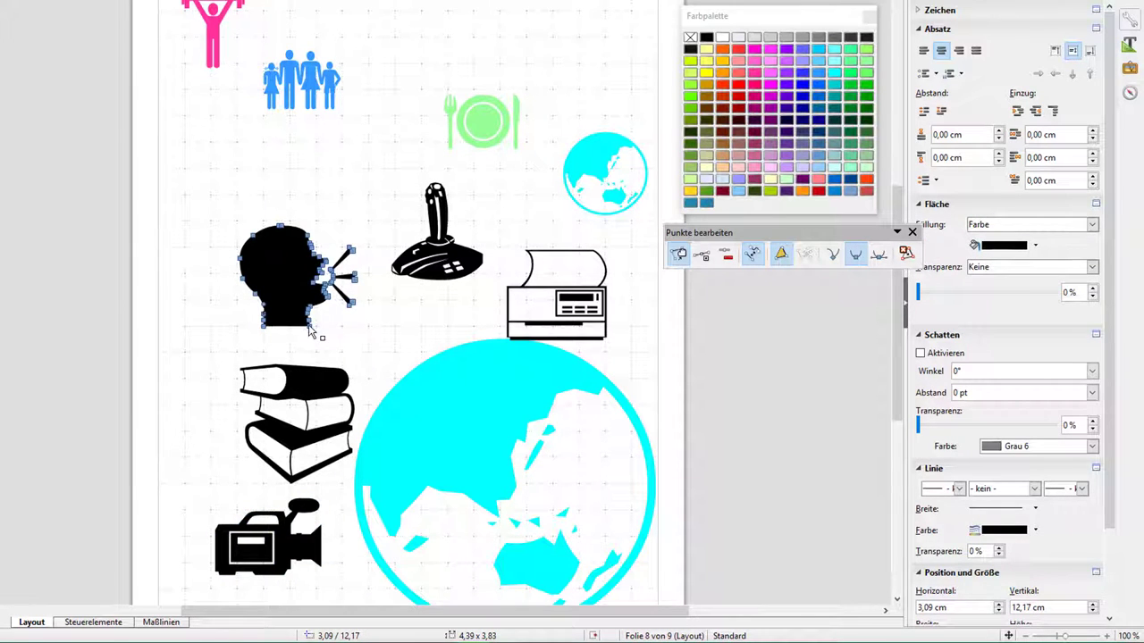
drag(311, 329, 374, 335)
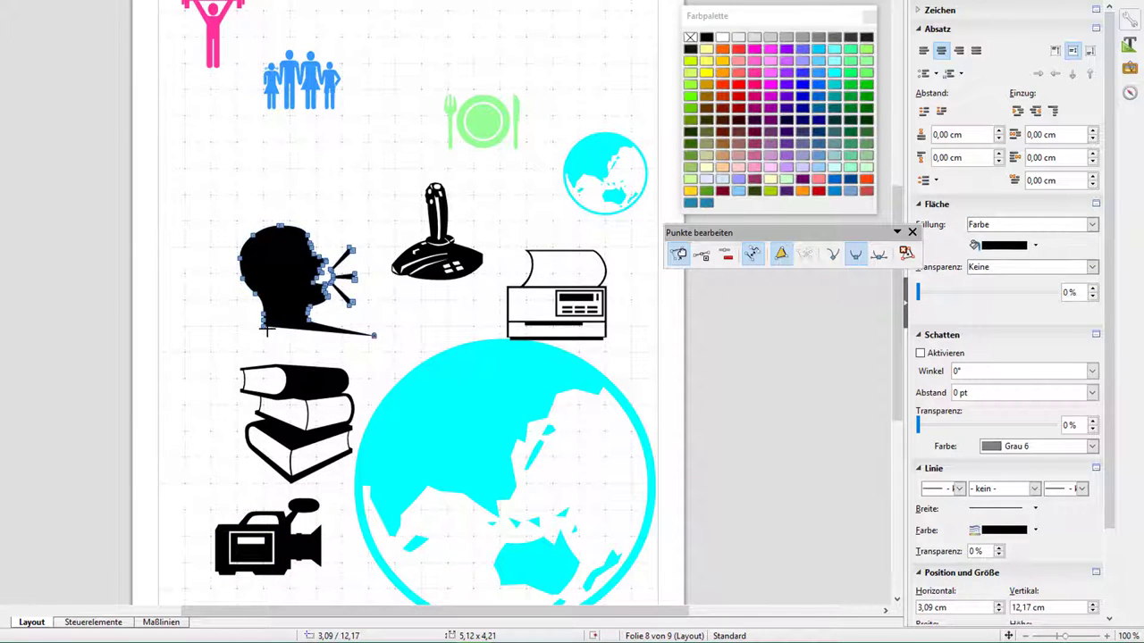
drag(261, 318, 241, 319)
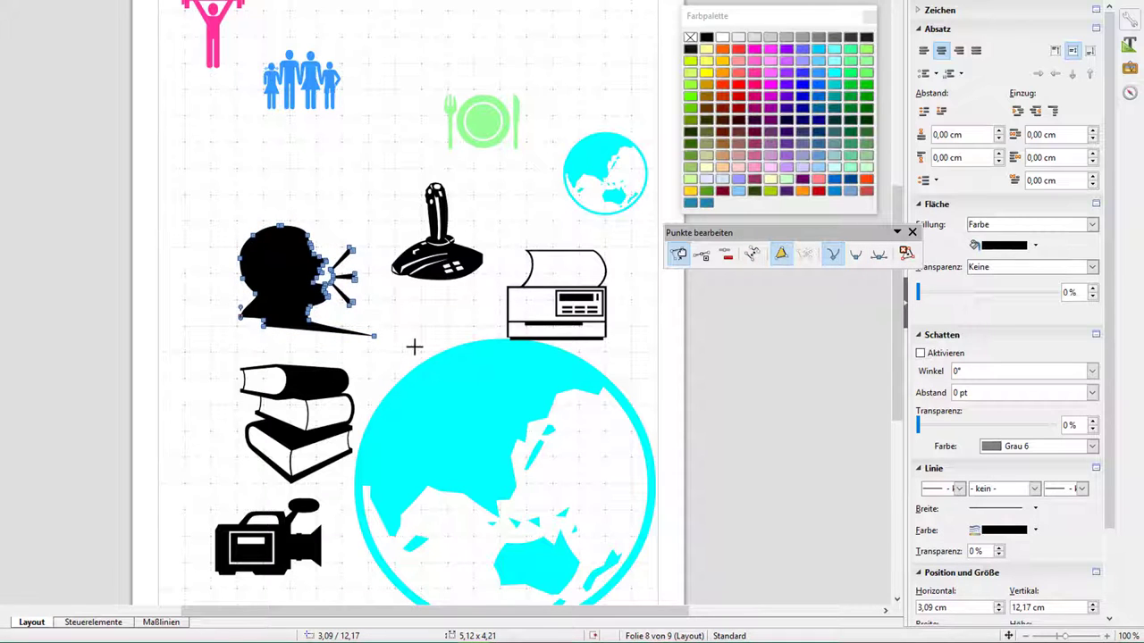
Step: Fill the speaking head with orange and the joystick with light pink
click(1035, 245)
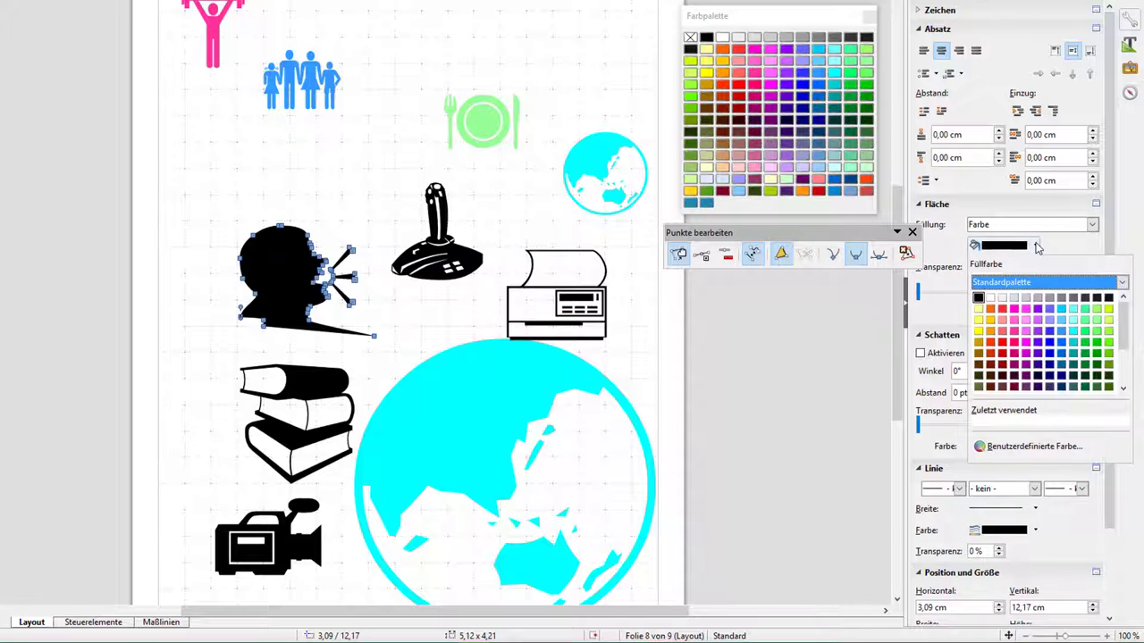
click(990, 309)
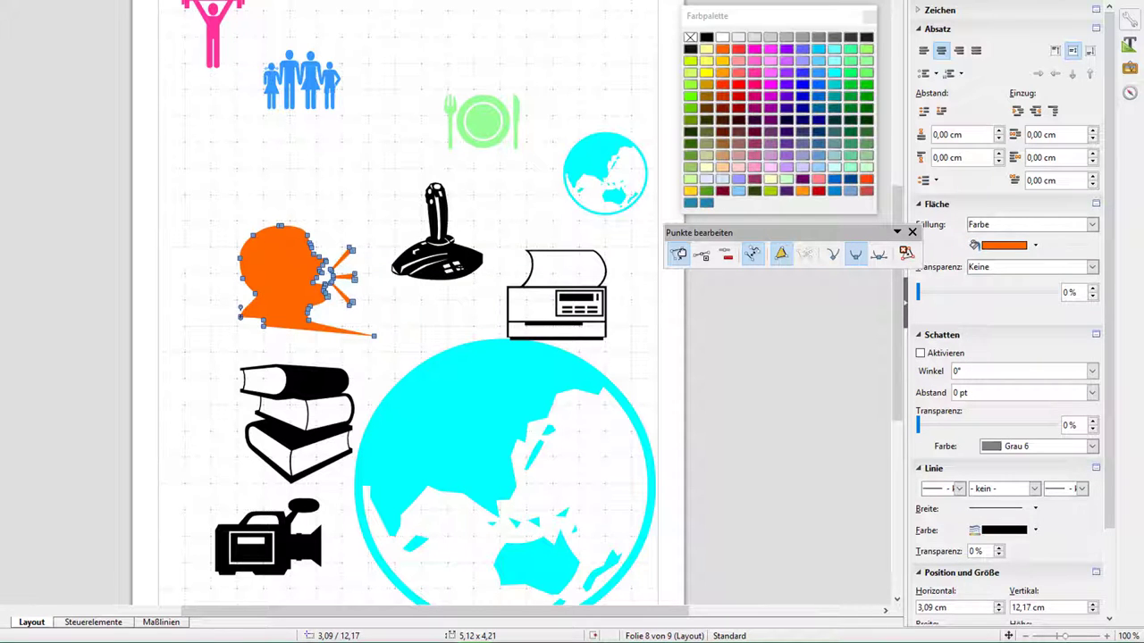
key(Escape)
click(463, 274)
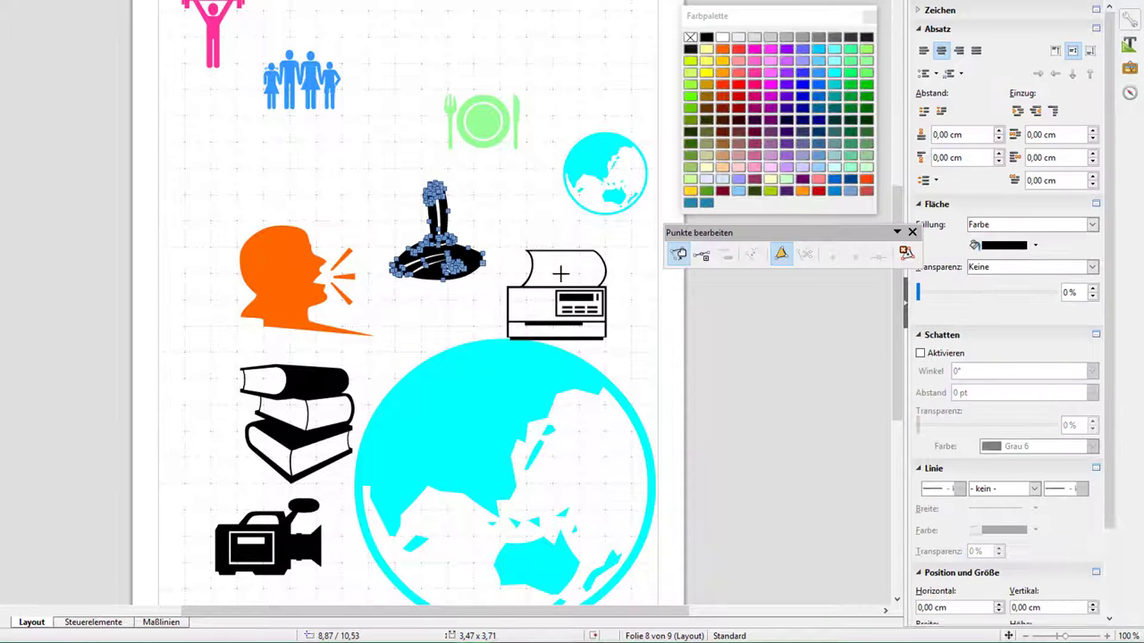
click(753, 168)
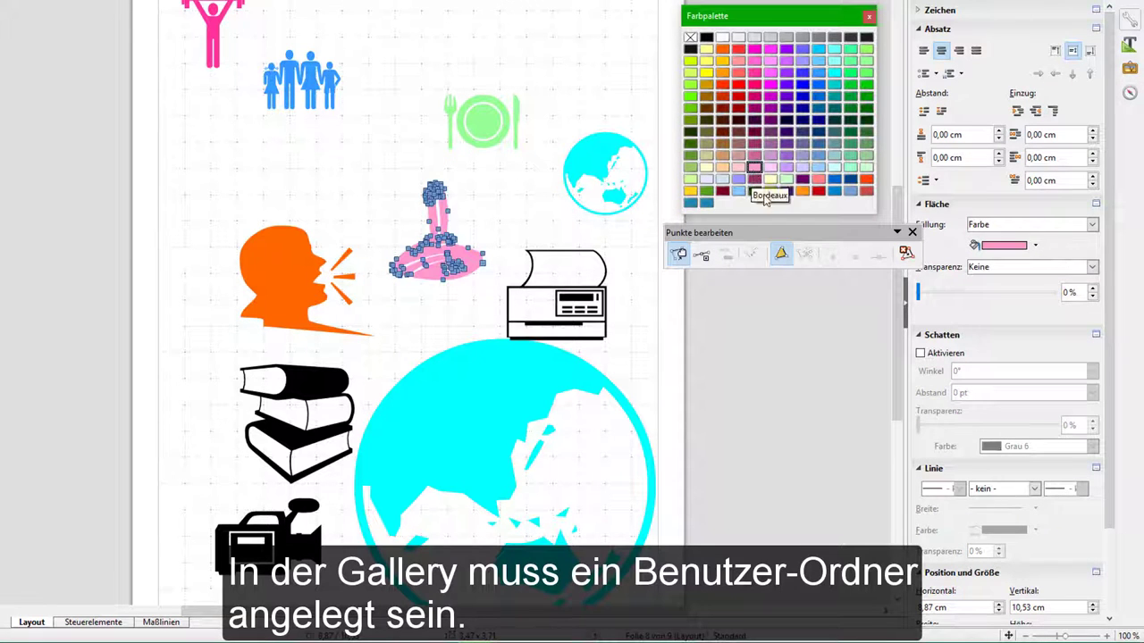
Step: Open the Gallery and add the pink joystick to its Test theme
click(1130, 68)
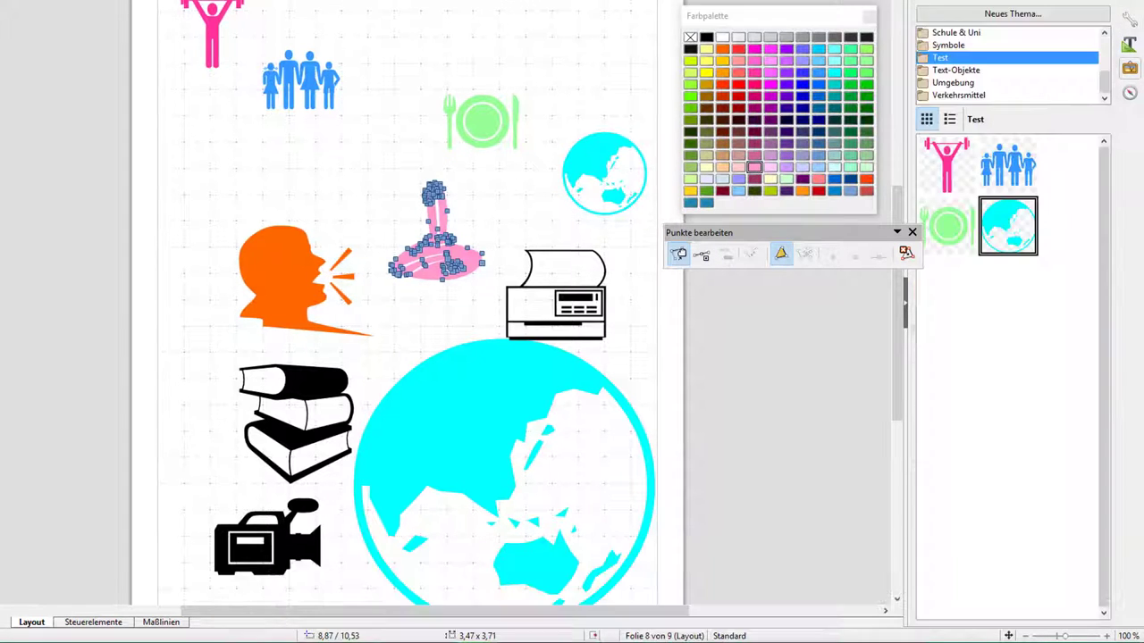
click(722, 319)
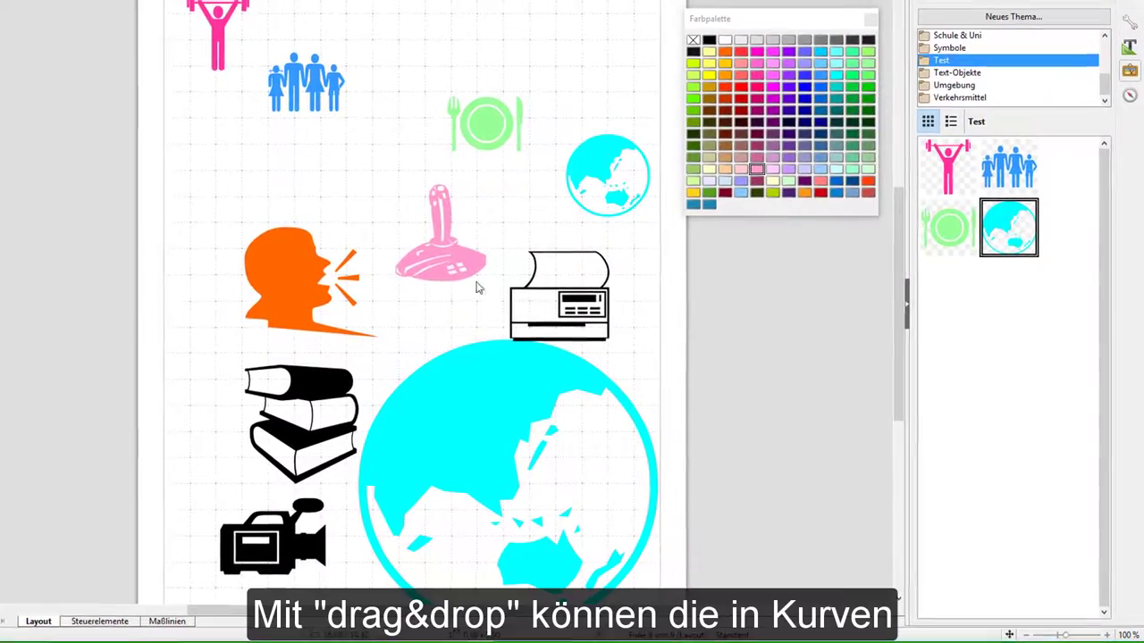
click(433, 251)
drag(461, 259, 970, 331)
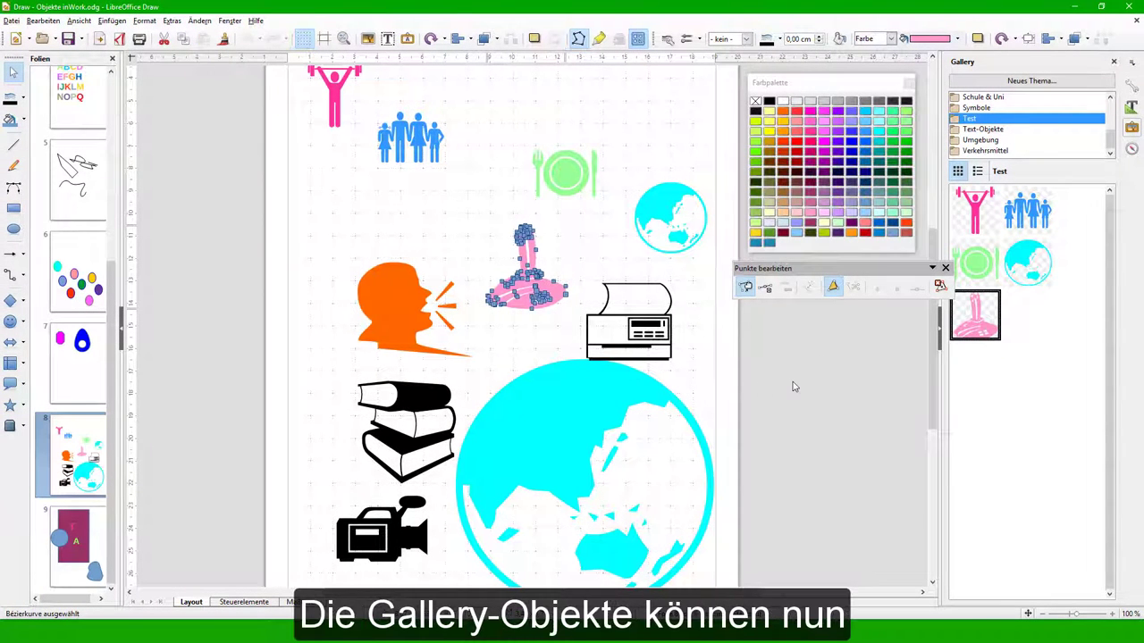
click(792, 381)
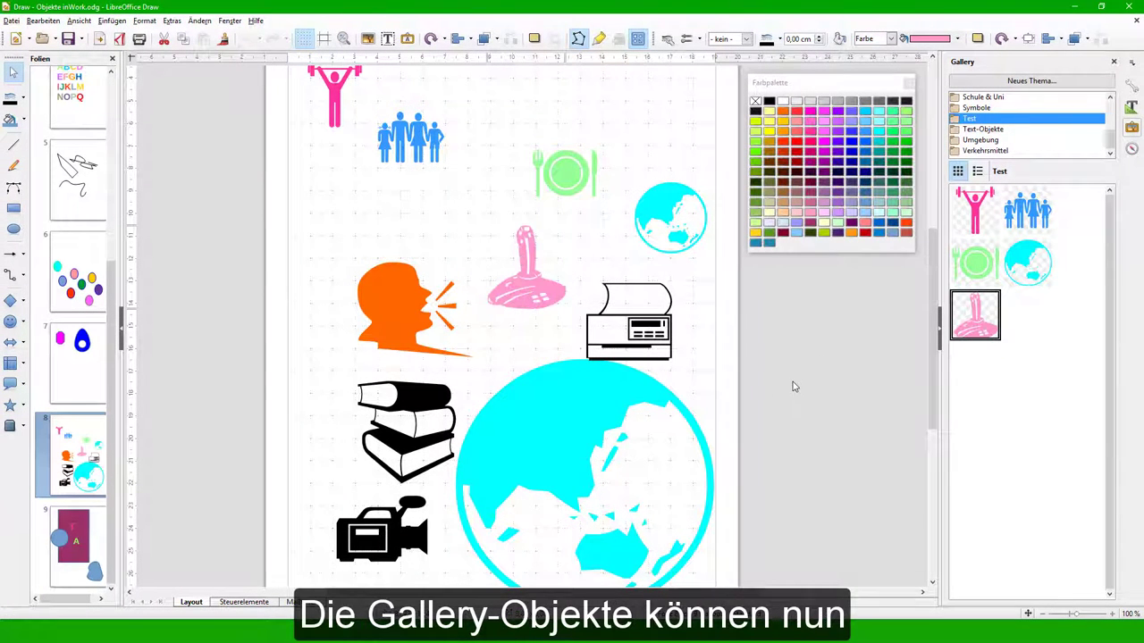
Step: Insert the joystick from the Gallery twice, placing one copy between the family and plate symbols and the other below the family
right_click(969, 318)
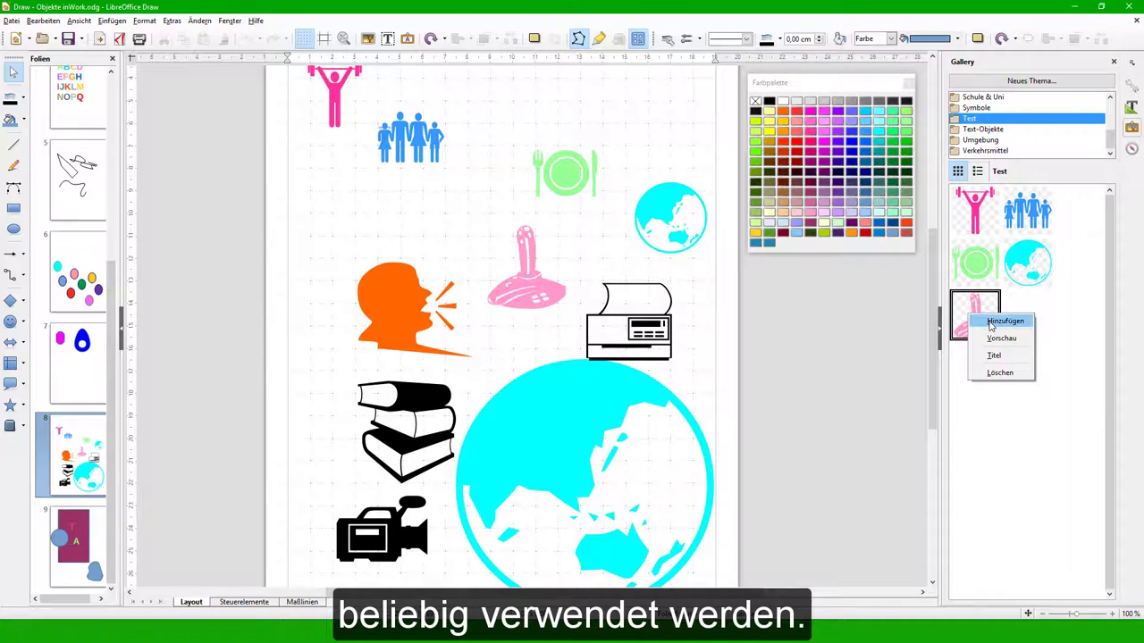
click(1005, 320)
drag(502, 322, 488, 177)
right_click(971, 318)
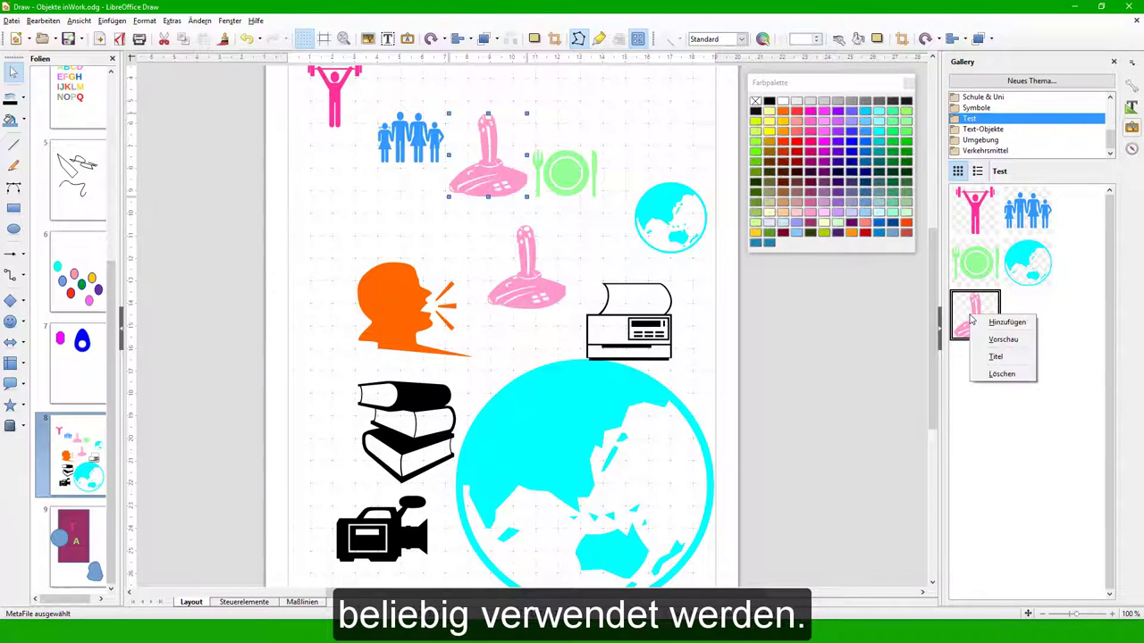
click(1005, 322)
drag(484, 303, 384, 209)
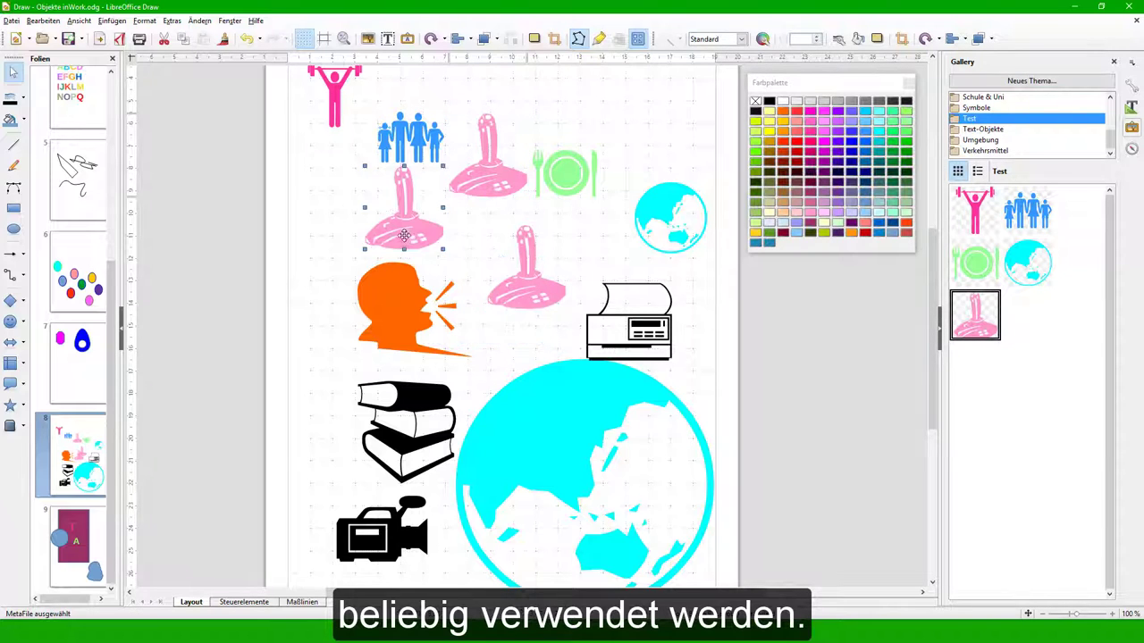
Step: Insert the blue family symbol from the Gallery and place it just left of the original joystick
right_click(1026, 210)
click(1034, 217)
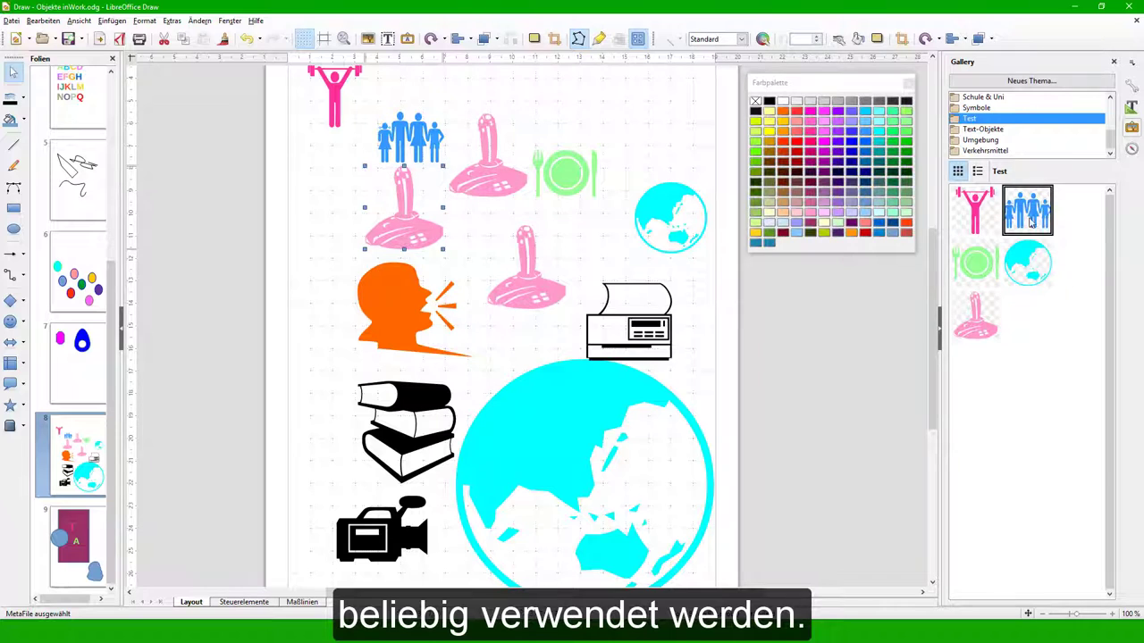
drag(486, 299, 466, 238)
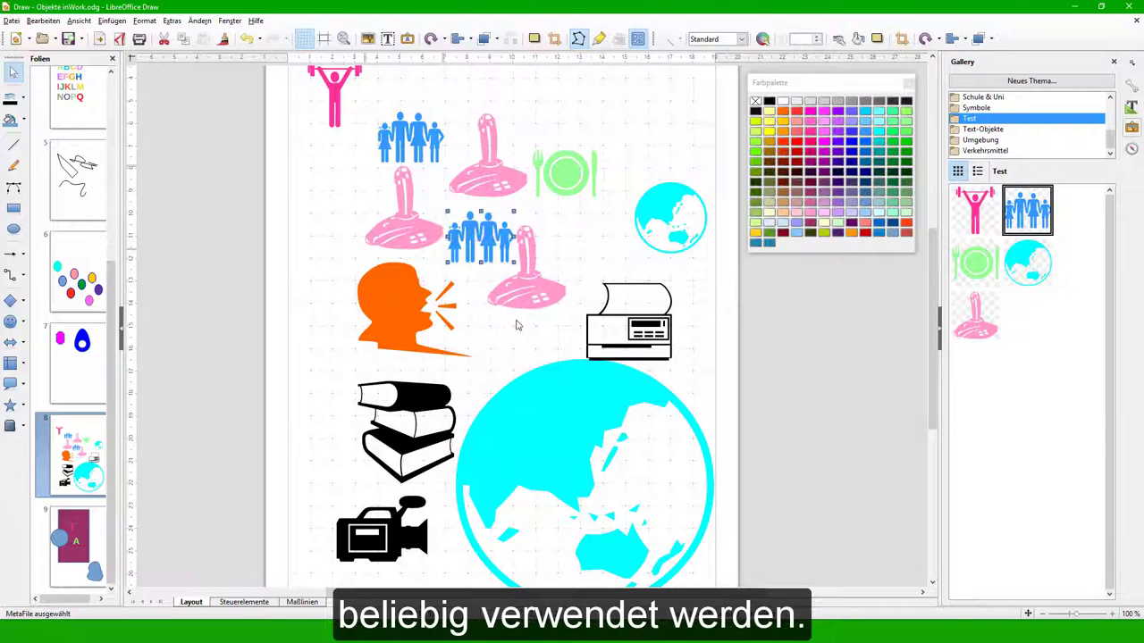